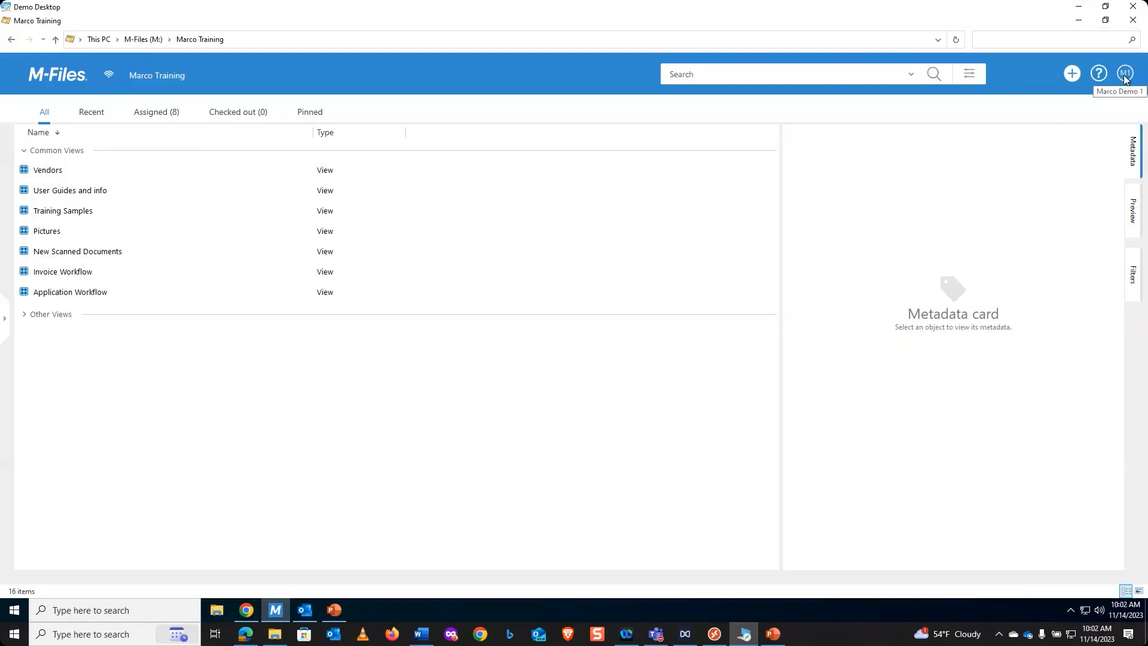
# - View the version information about the M-Files client and close it
pyautogui.click(1125, 74)
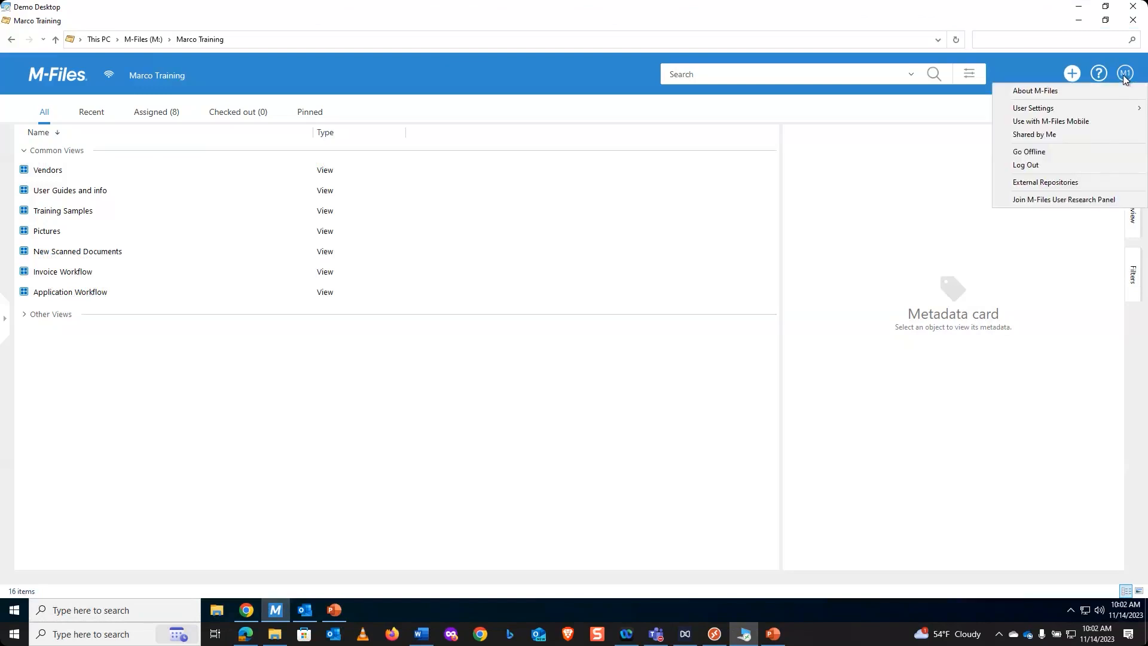
pyautogui.click(1051, 93)
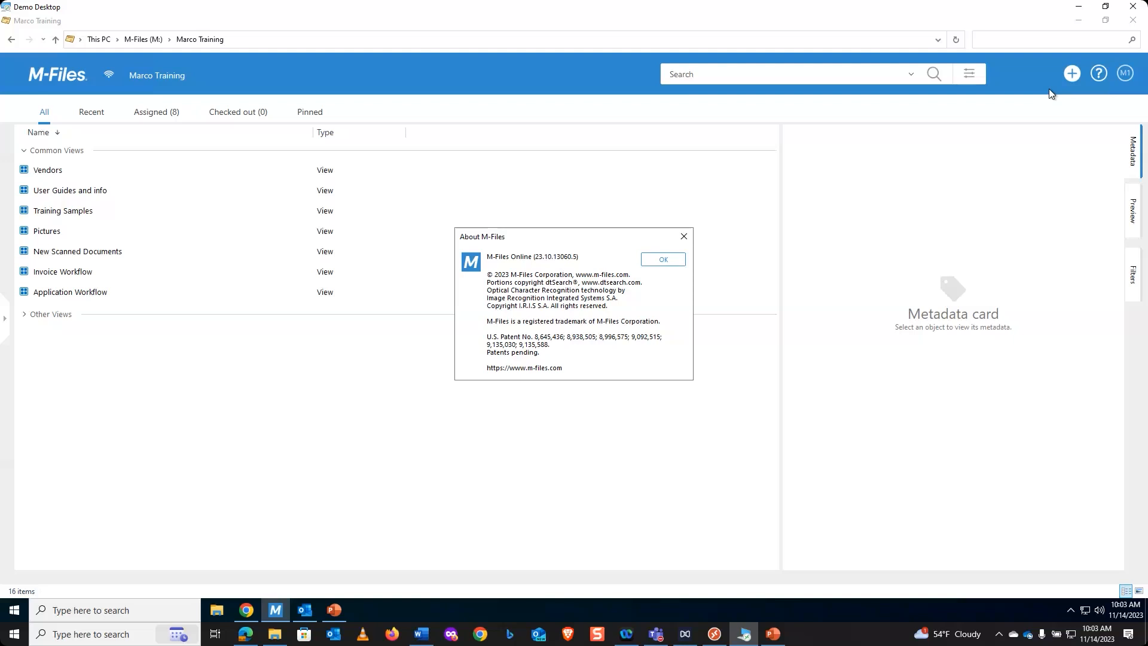
pyautogui.click(667, 261)
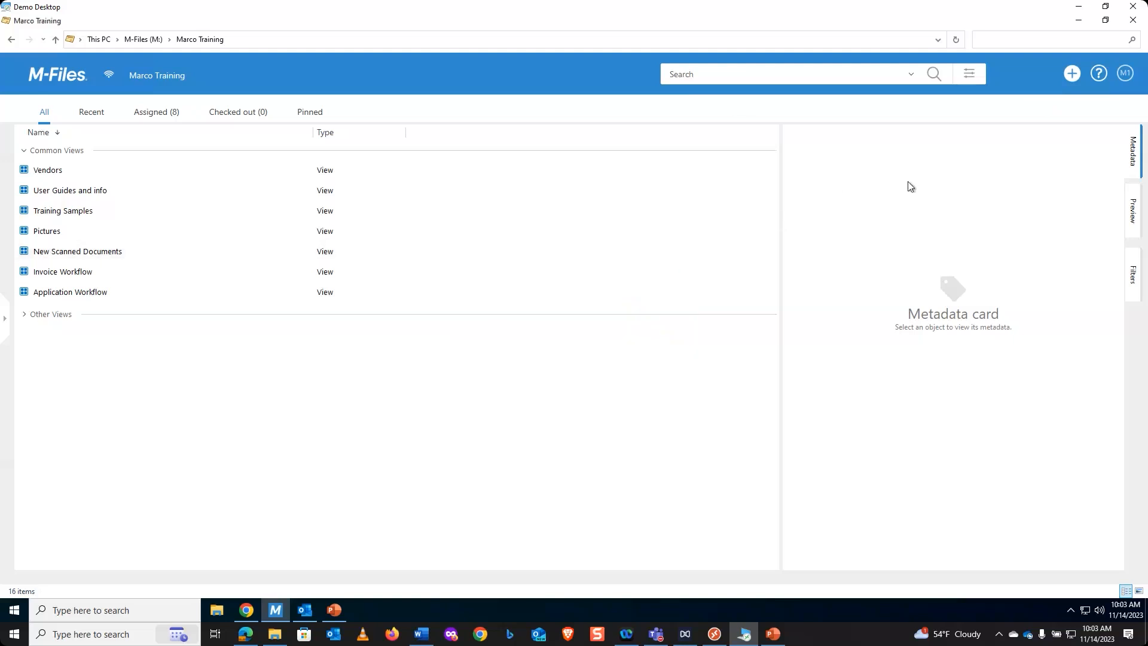
# - Set the user's home tab to Recent, and restart M-Files to apply it
pyautogui.click(1127, 73)
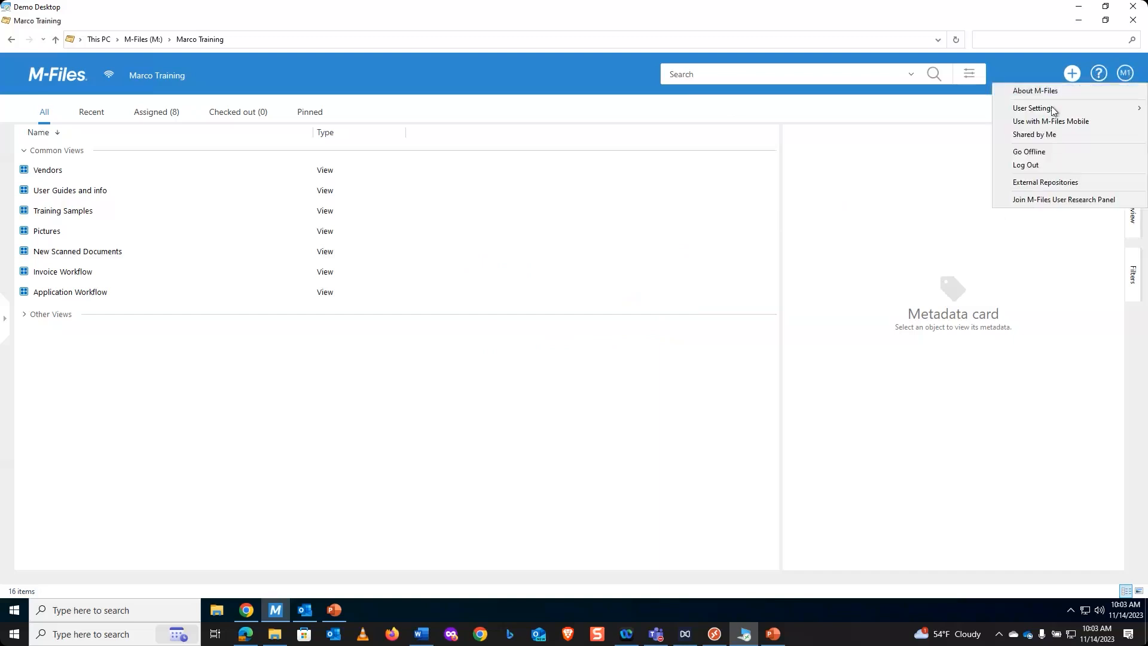
pyautogui.moveTo(1054, 111)
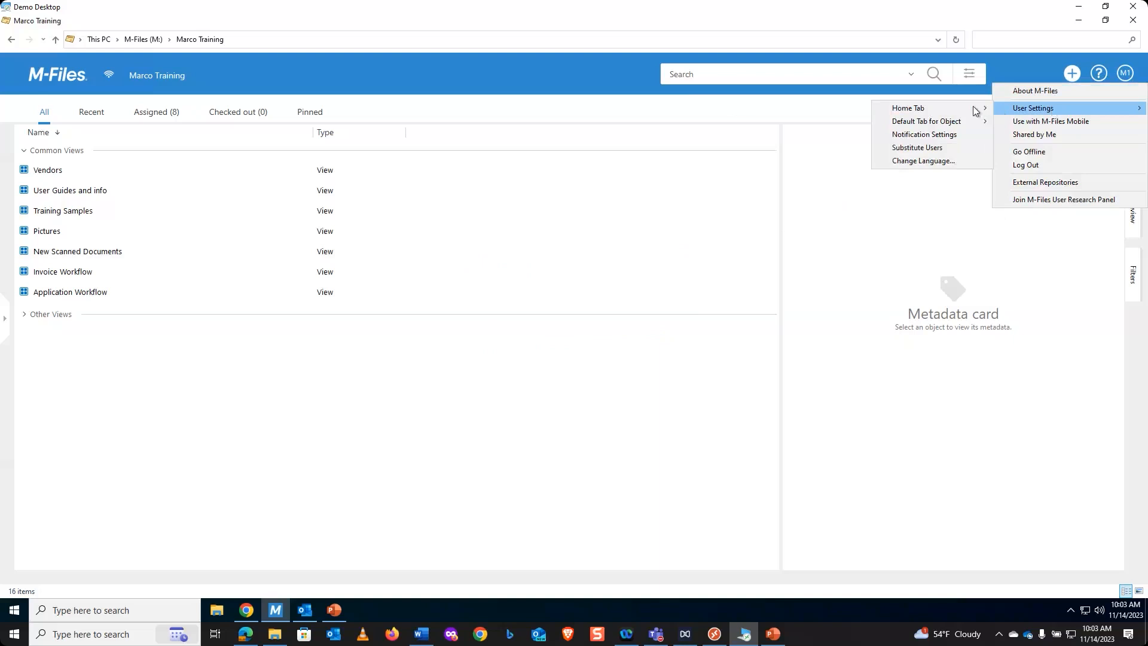
pyautogui.moveTo(975, 110)
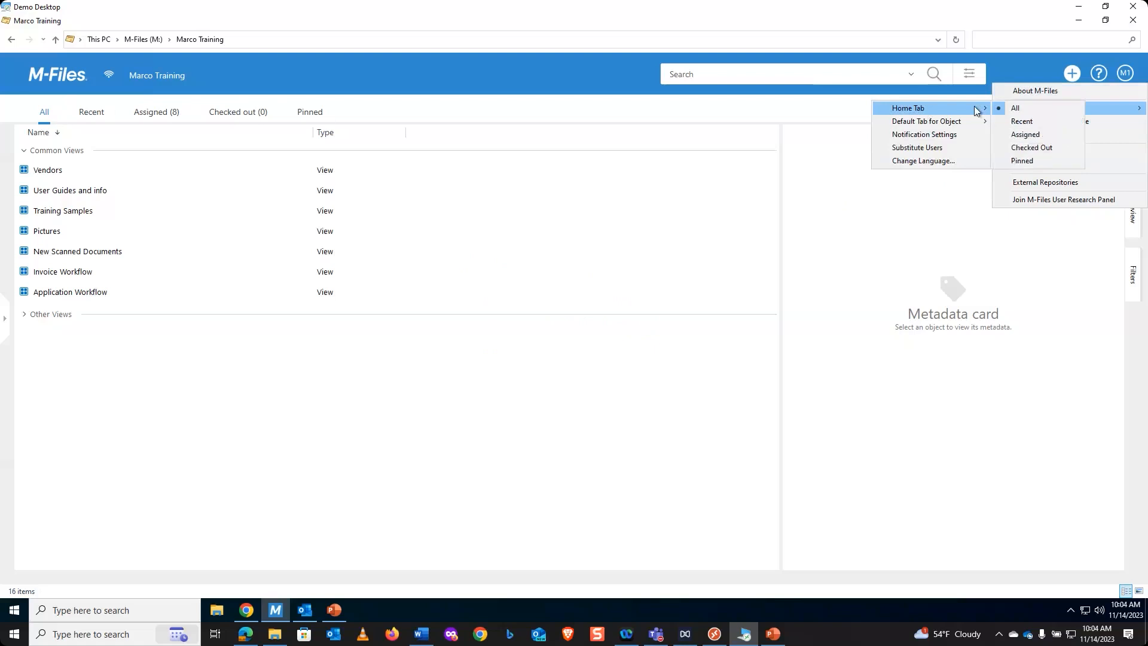
pyautogui.click(1038, 121)
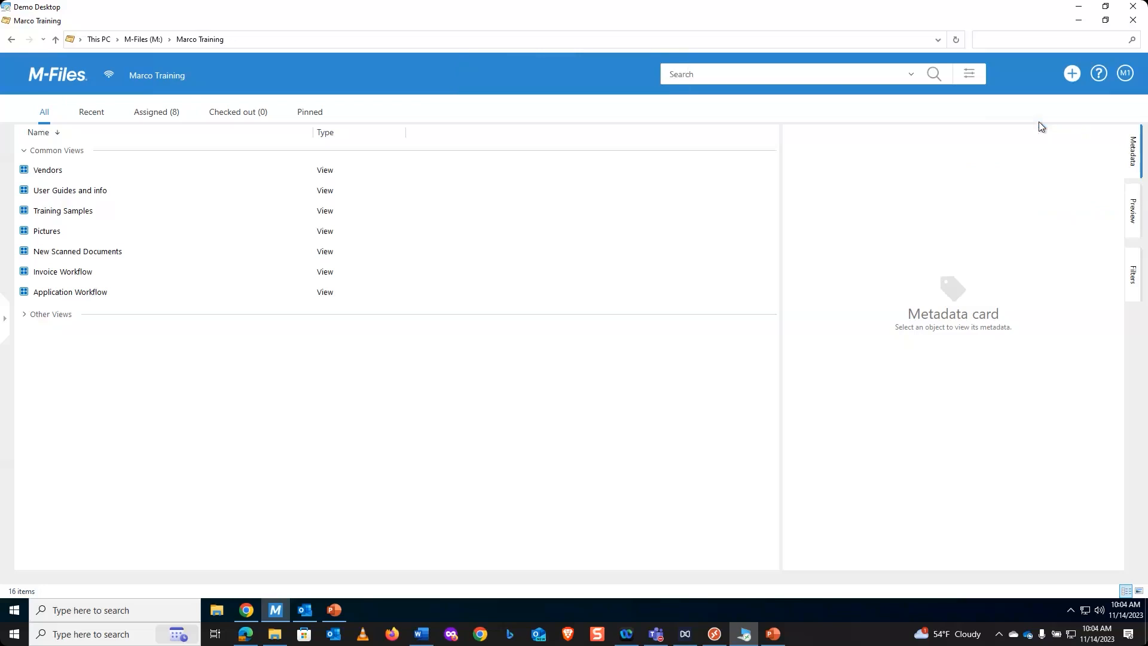
pyautogui.click(1133, 22)
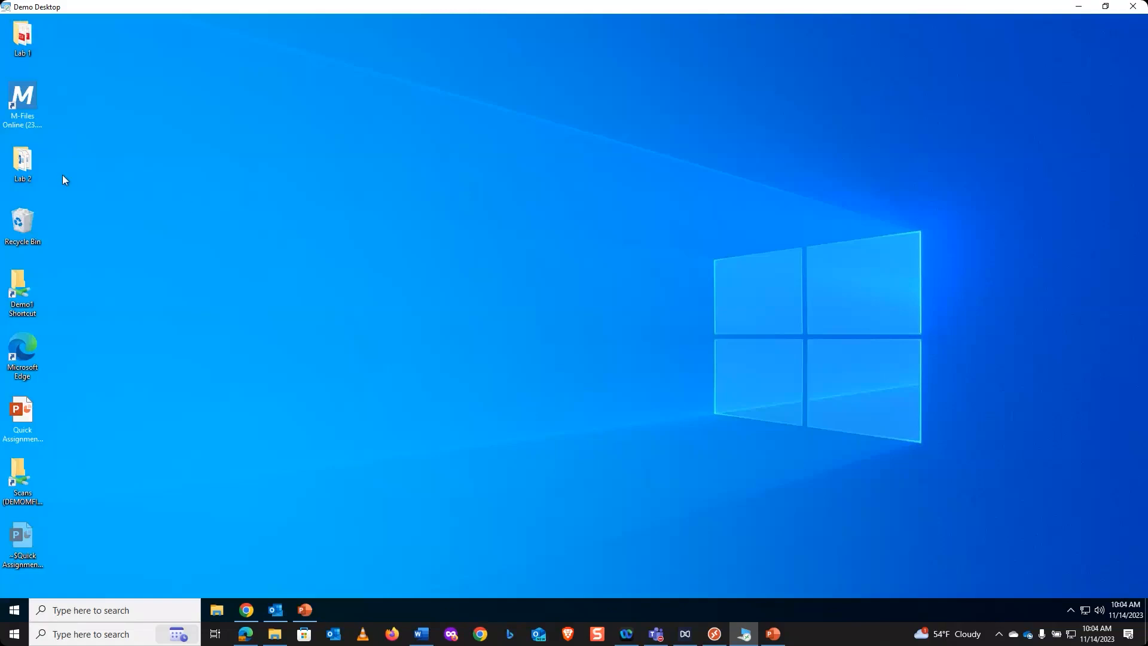
pyautogui.doubleClick(31, 102)
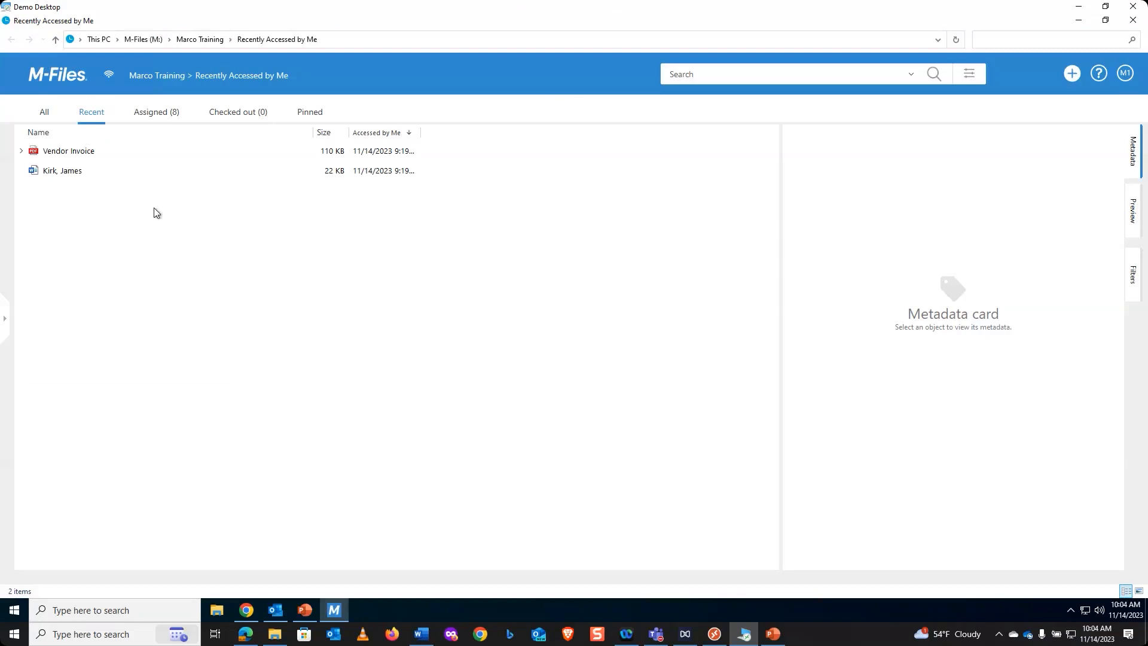
# - Review the available user settings options for the default object tab without changing the selection
pyautogui.click(1123, 74)
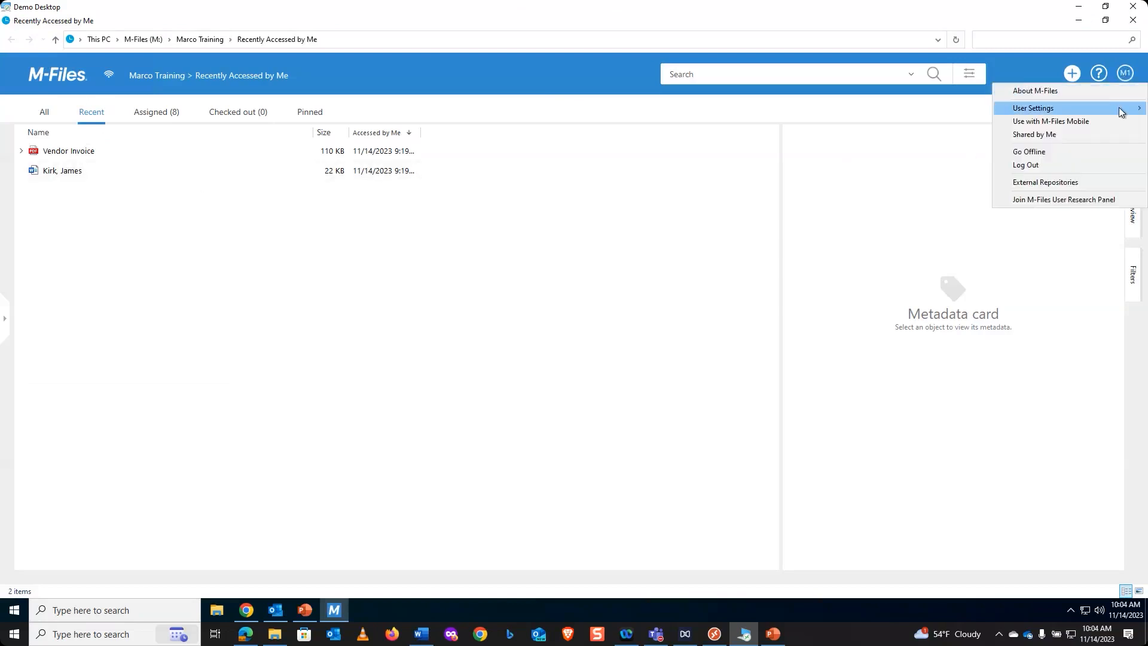
pyautogui.moveTo(1120, 109)
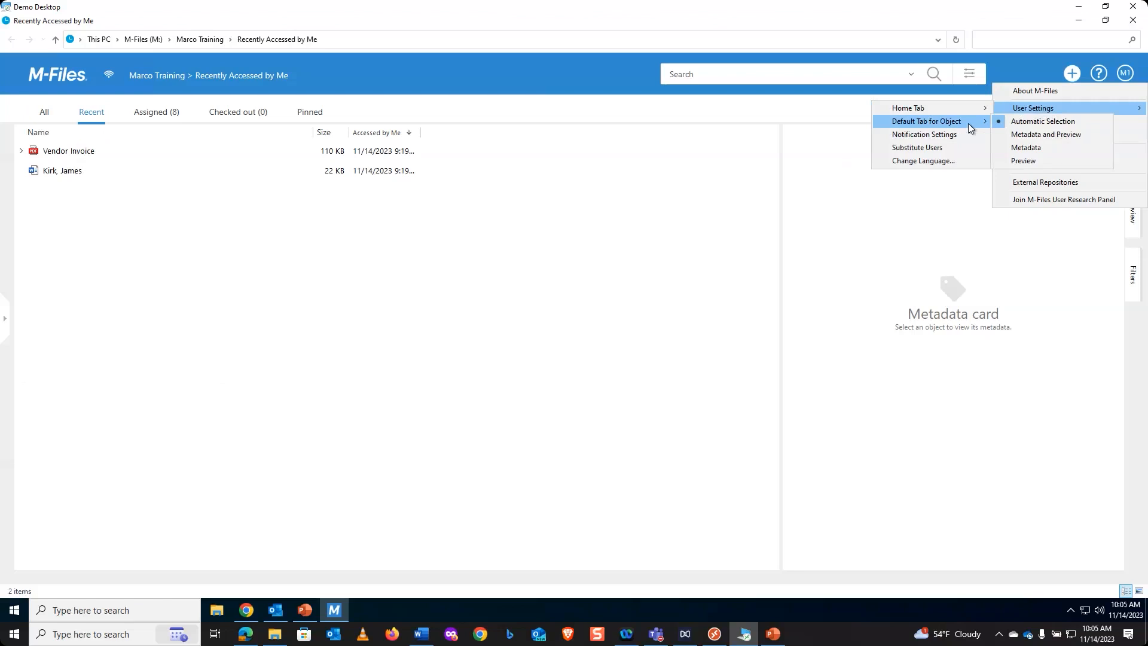
pyautogui.click(858, 209)
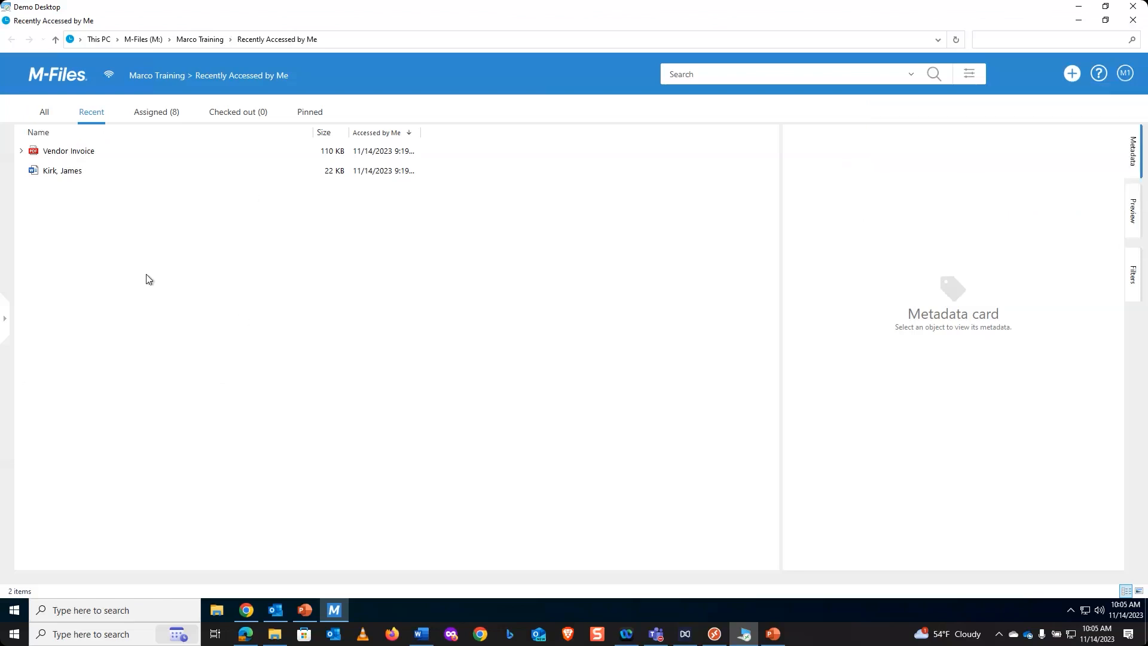
# - Preview the Vendor Invoice PDF and the Word job application beside their metadata, and hide the preview
pyautogui.click(61, 156)
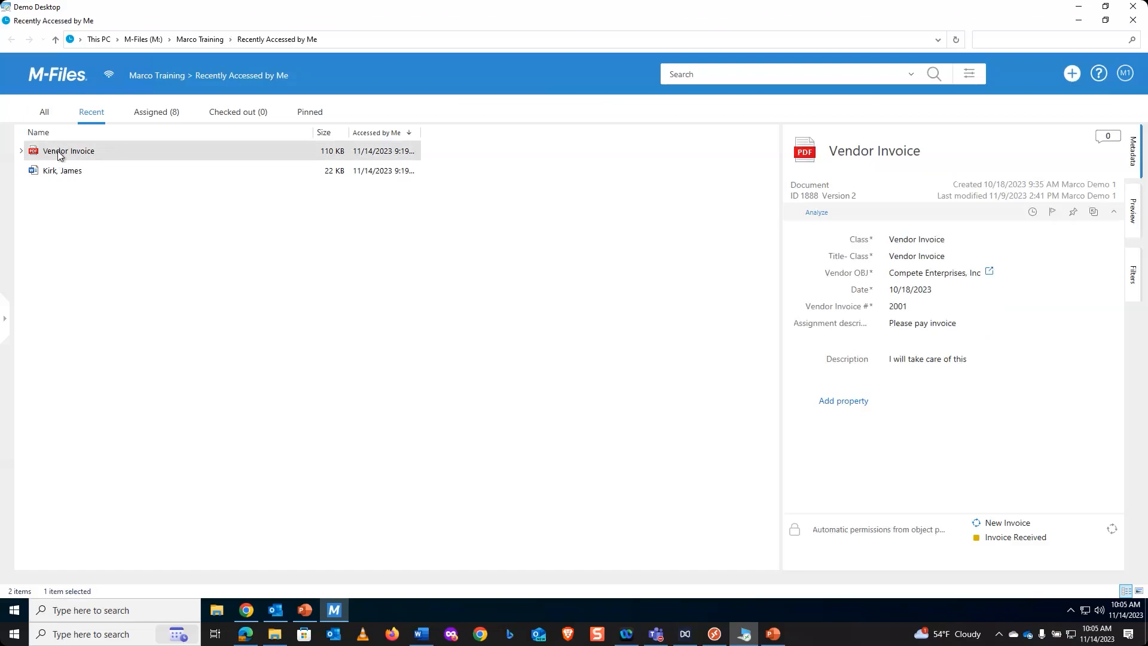
pyautogui.click(1134, 225)
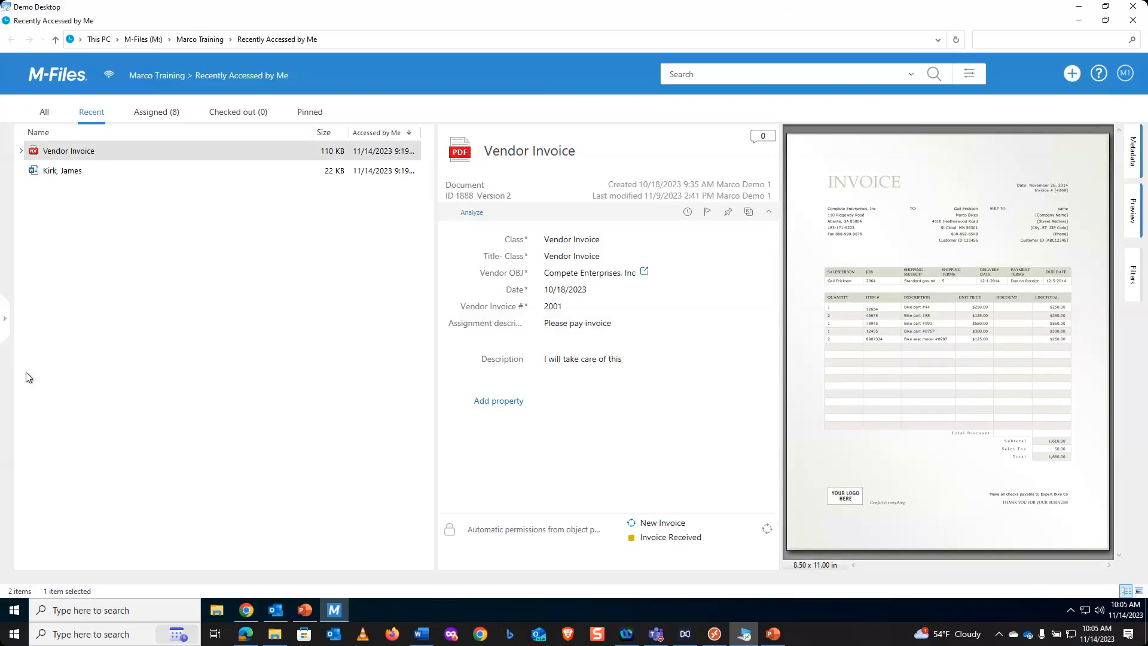
pyautogui.click(66, 176)
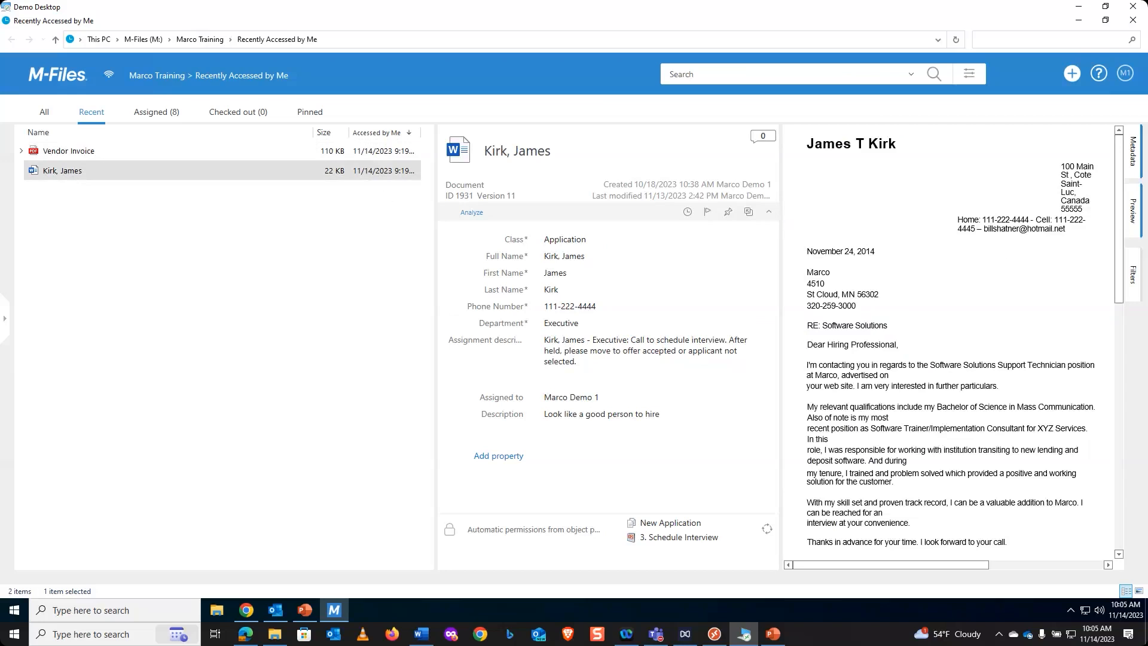
pyautogui.click(1136, 223)
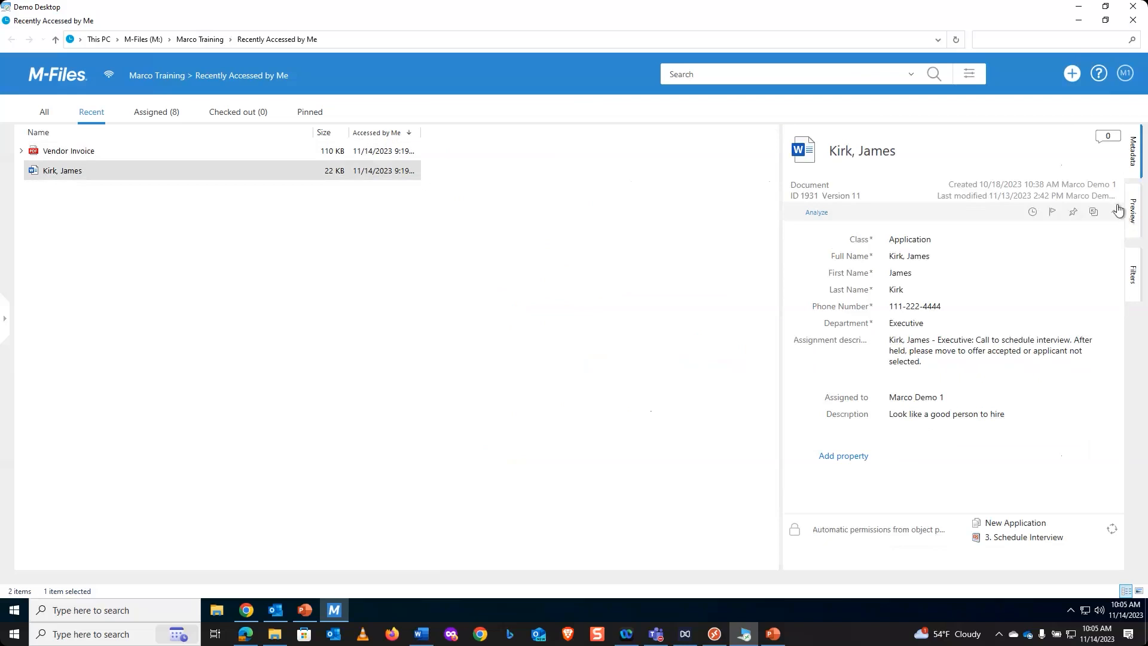
# - Set the default tab for objects to Metadata and Preview, and restart M-Files to apply it
pyautogui.click(1125, 81)
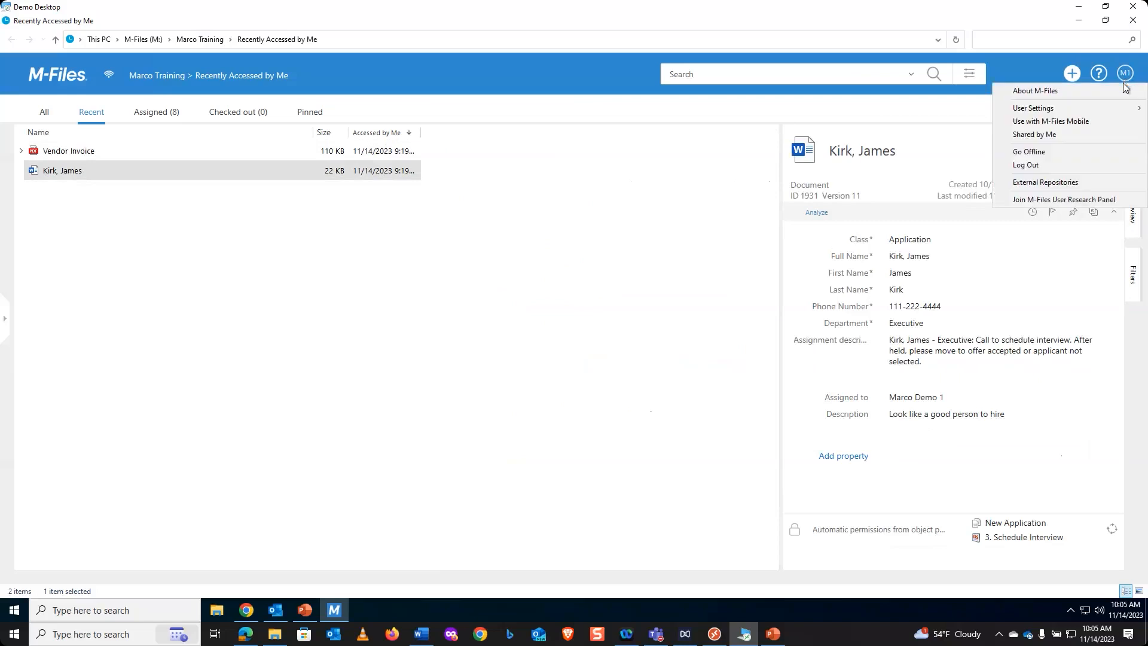
pyautogui.moveTo(1067, 110)
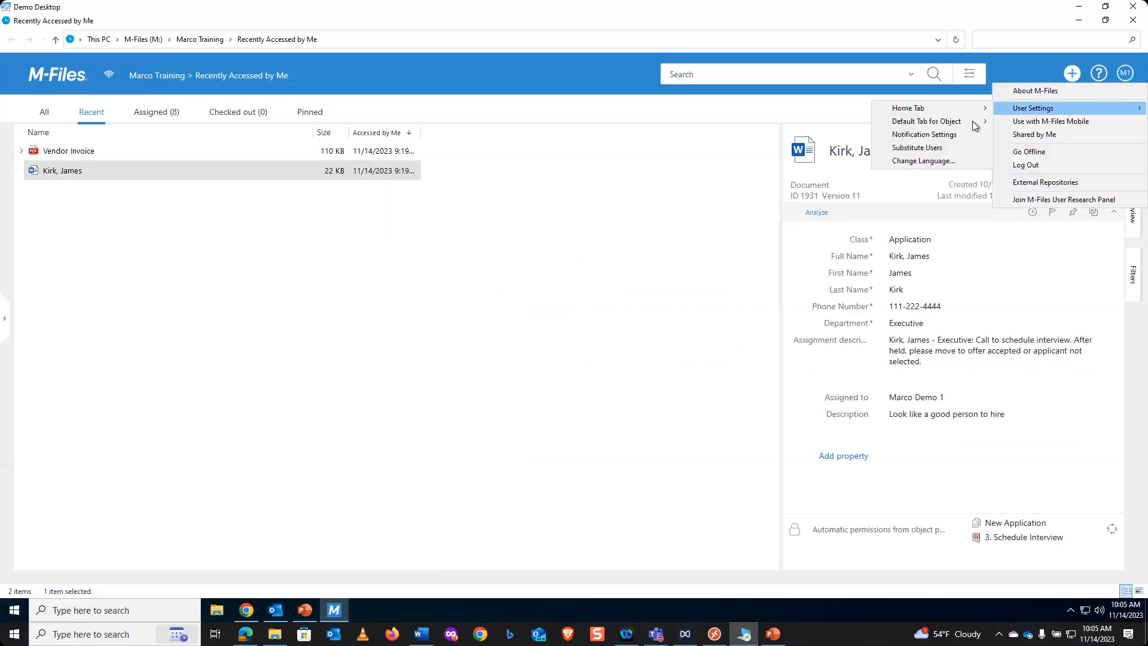
pyautogui.moveTo(972, 124)
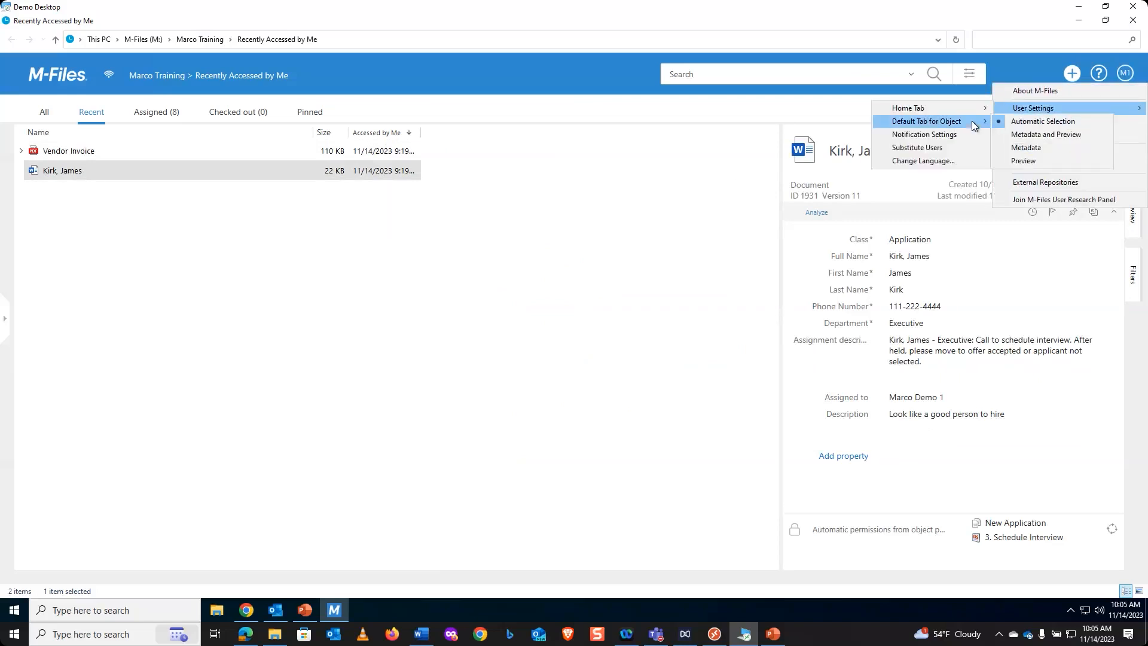
pyautogui.click(1032, 137)
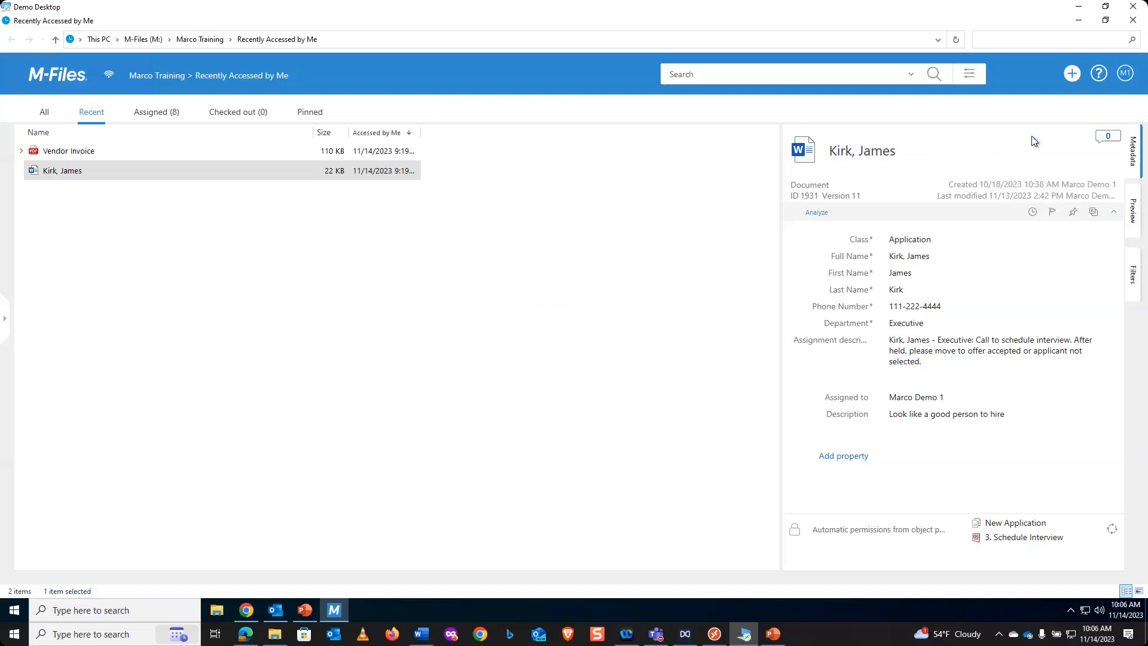
pyautogui.click(1134, 23)
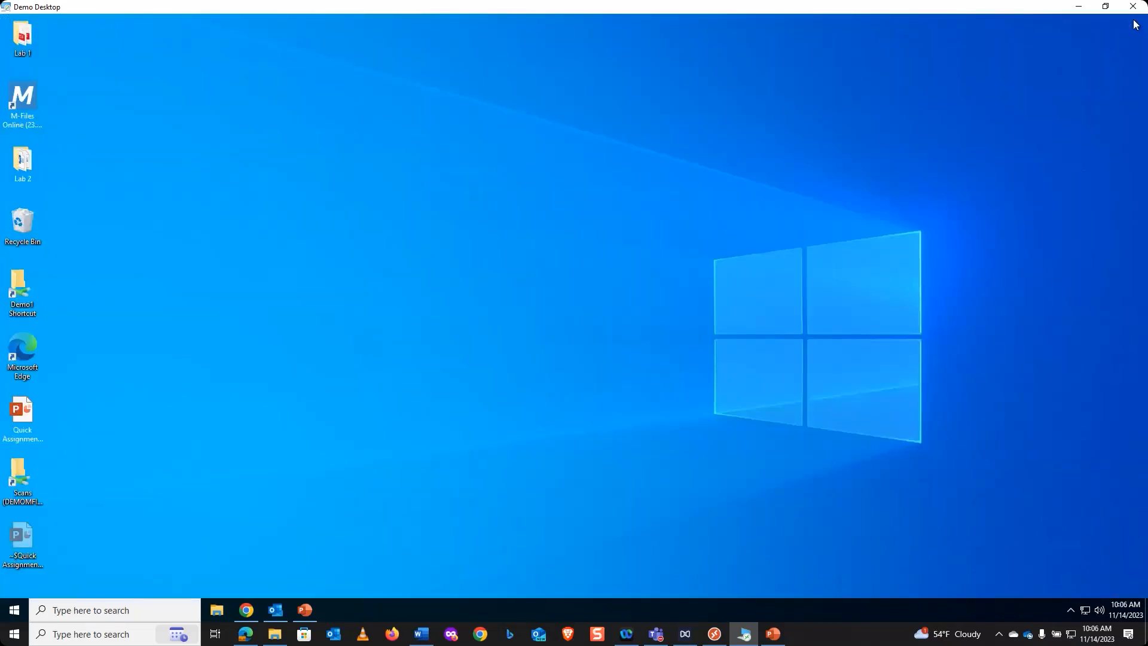
pyautogui.doubleClick(31, 100)
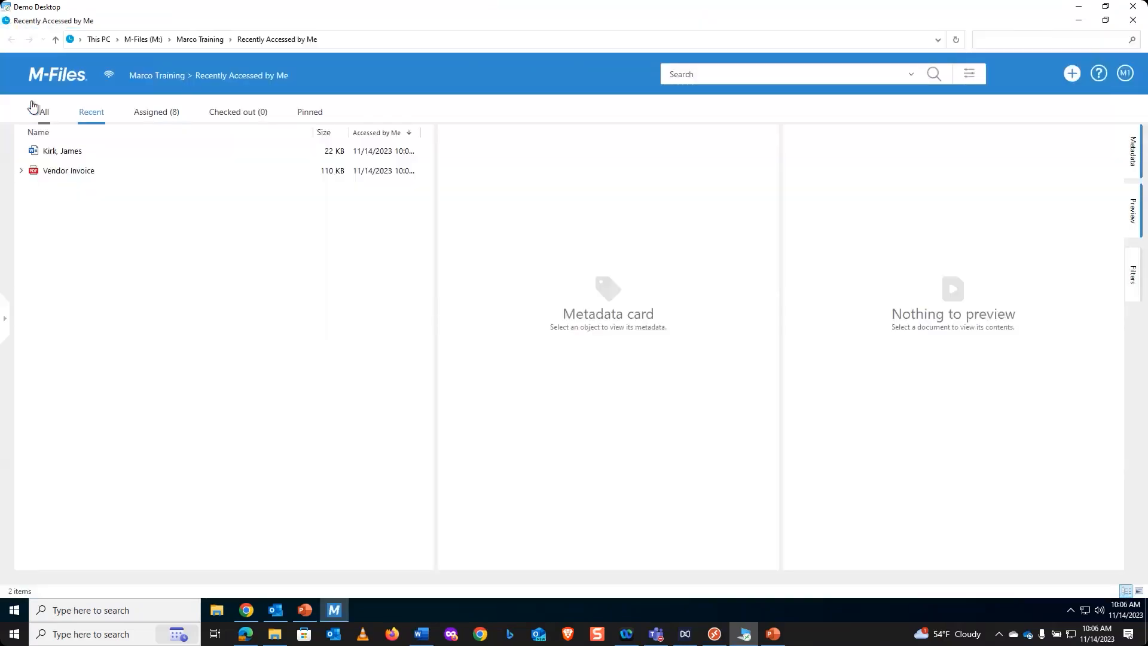
# - Check the combined metadata and preview display on the Word job application and the Vendor Invoice, hiding the preview once between them
pyautogui.click(58, 153)
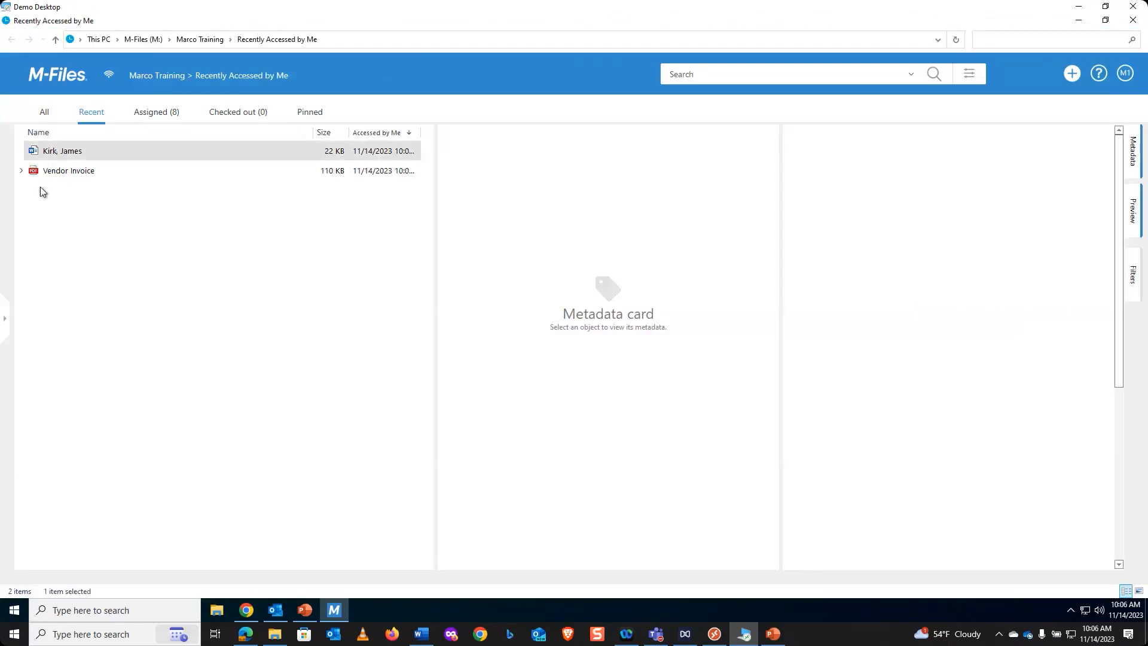
pyautogui.click(1136, 218)
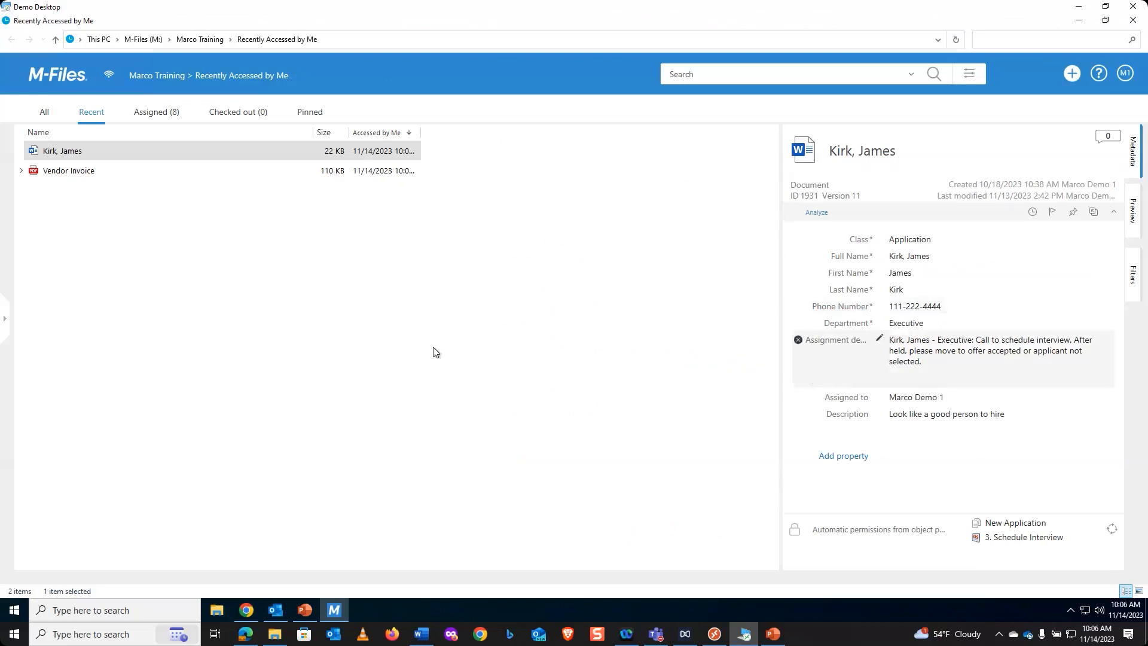
pyautogui.click(84, 175)
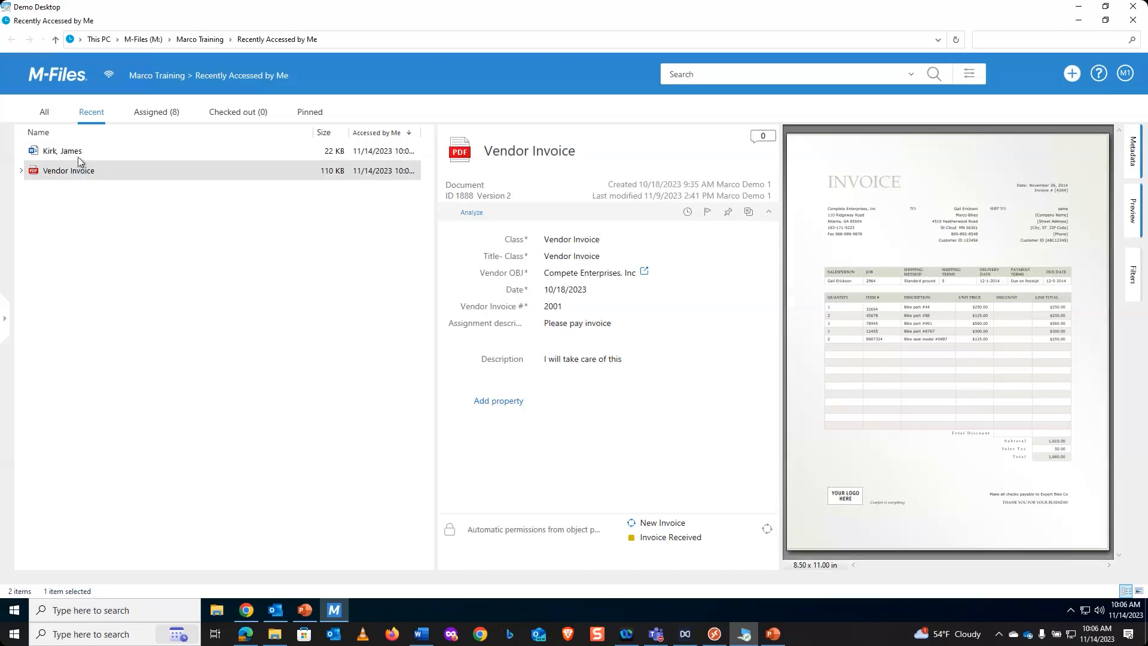
pyautogui.click(68, 157)
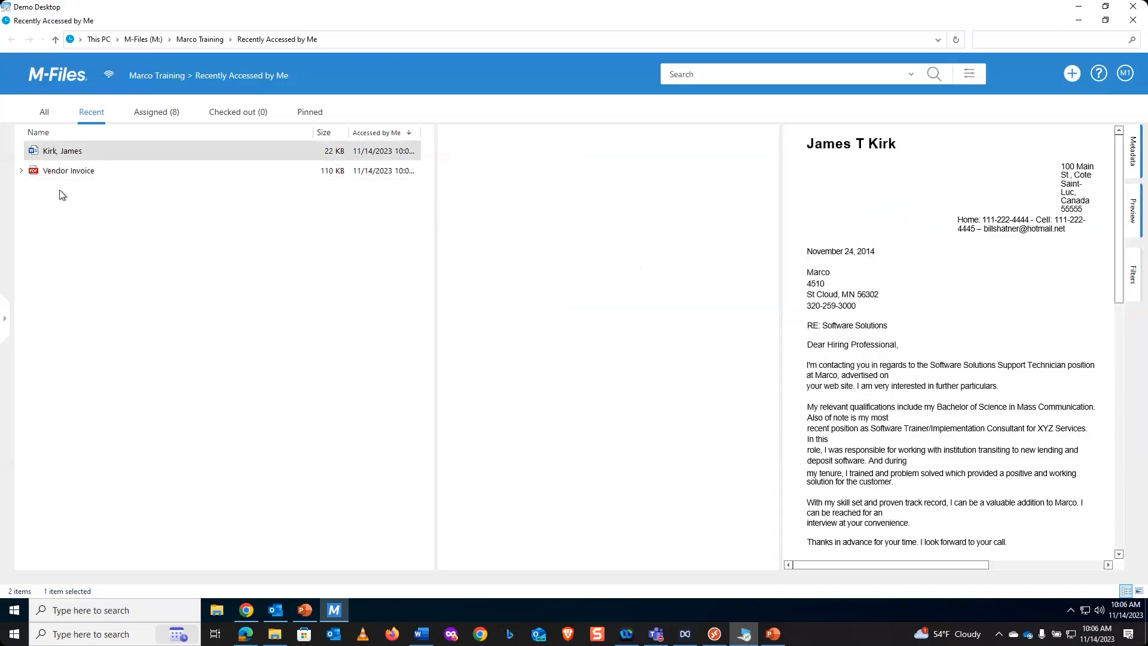
# - Follow the selected Word job application from its metadata card, leaving its properties unedited
pyautogui.click(1126, 74)
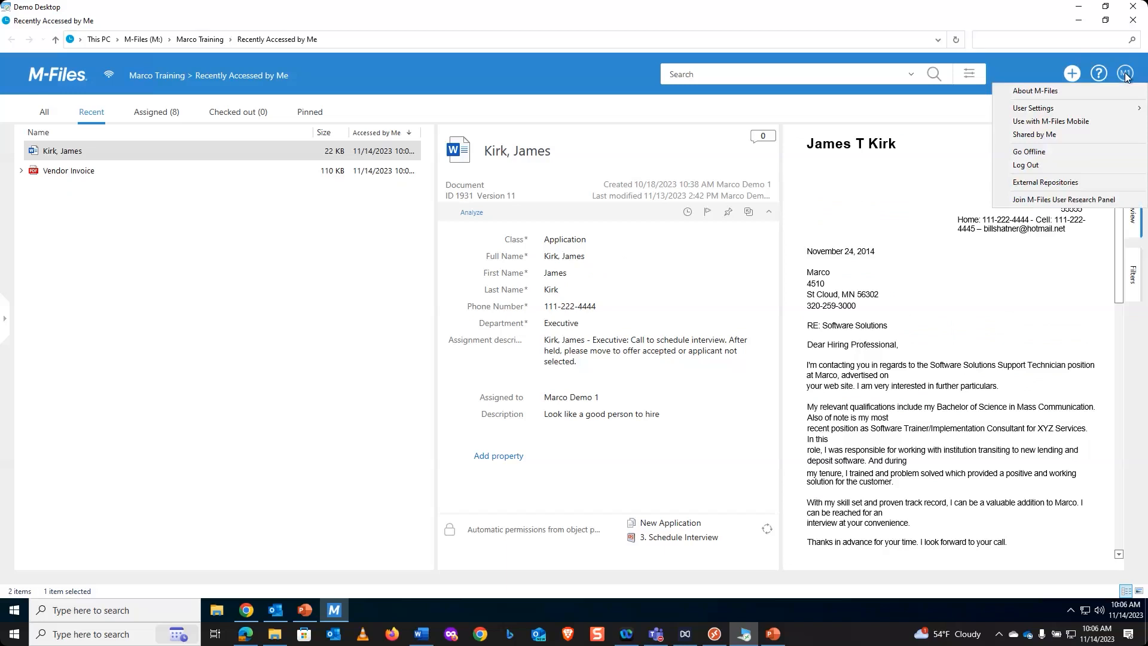
pyautogui.moveTo(1125, 112)
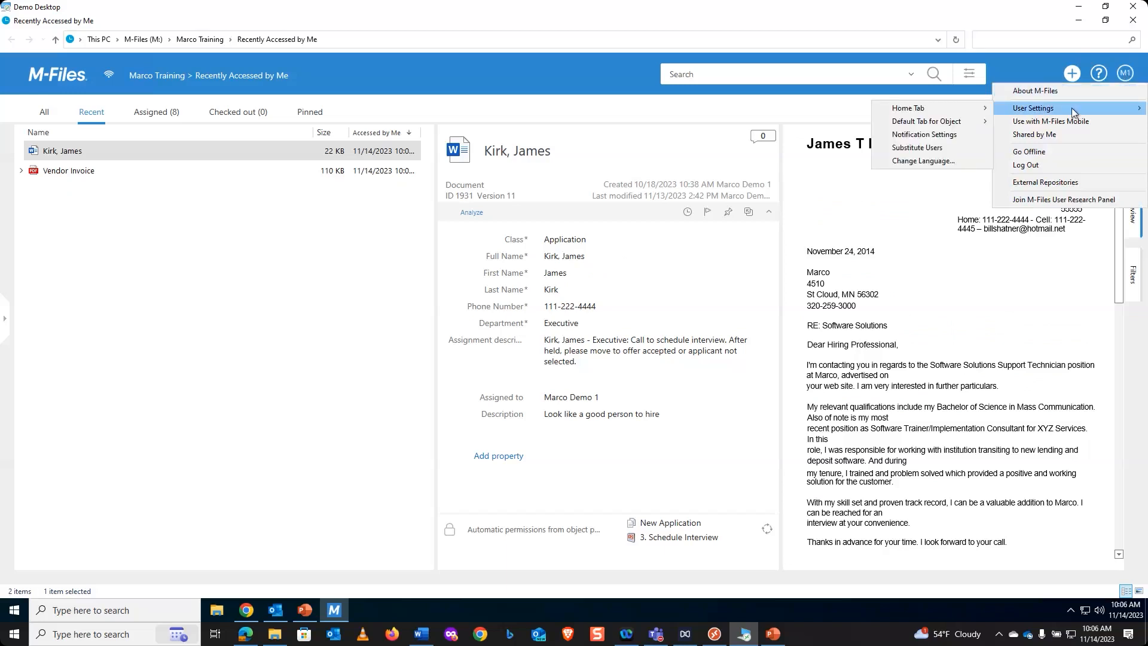
pyautogui.moveTo(959, 105)
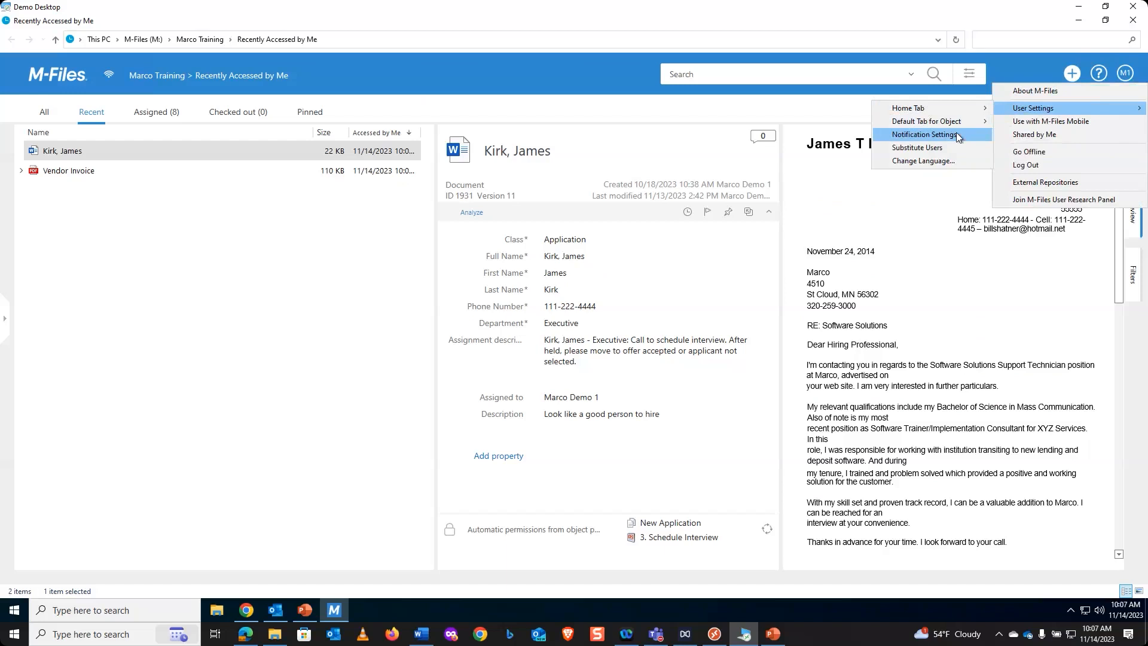
pyautogui.click(675, 277)
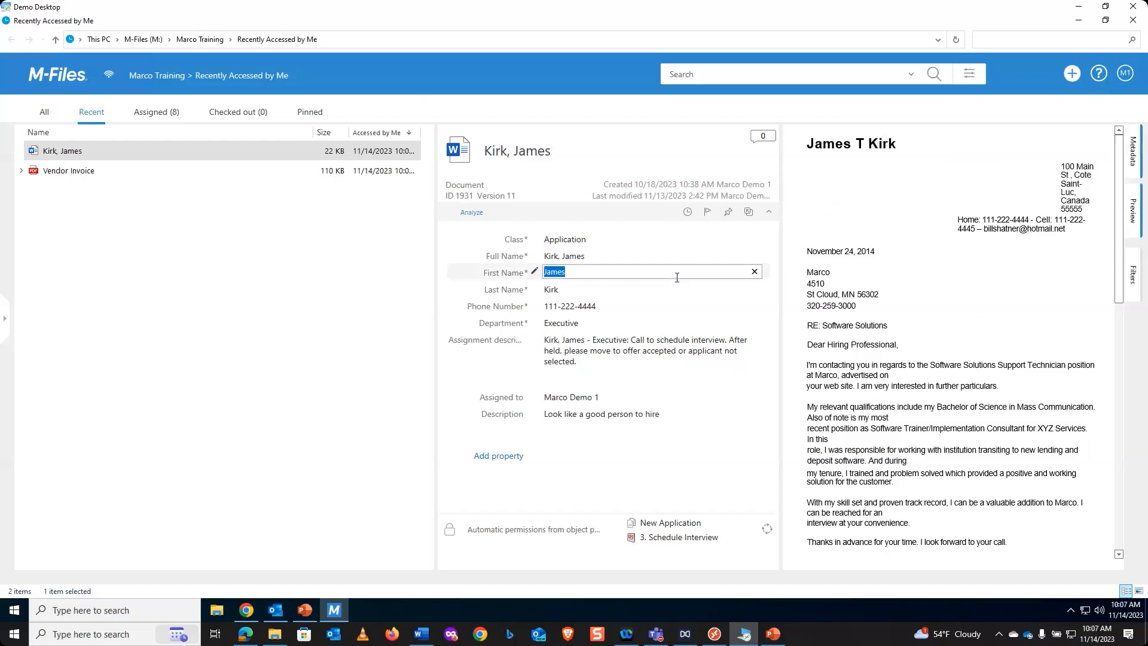
pyautogui.click(707, 213)
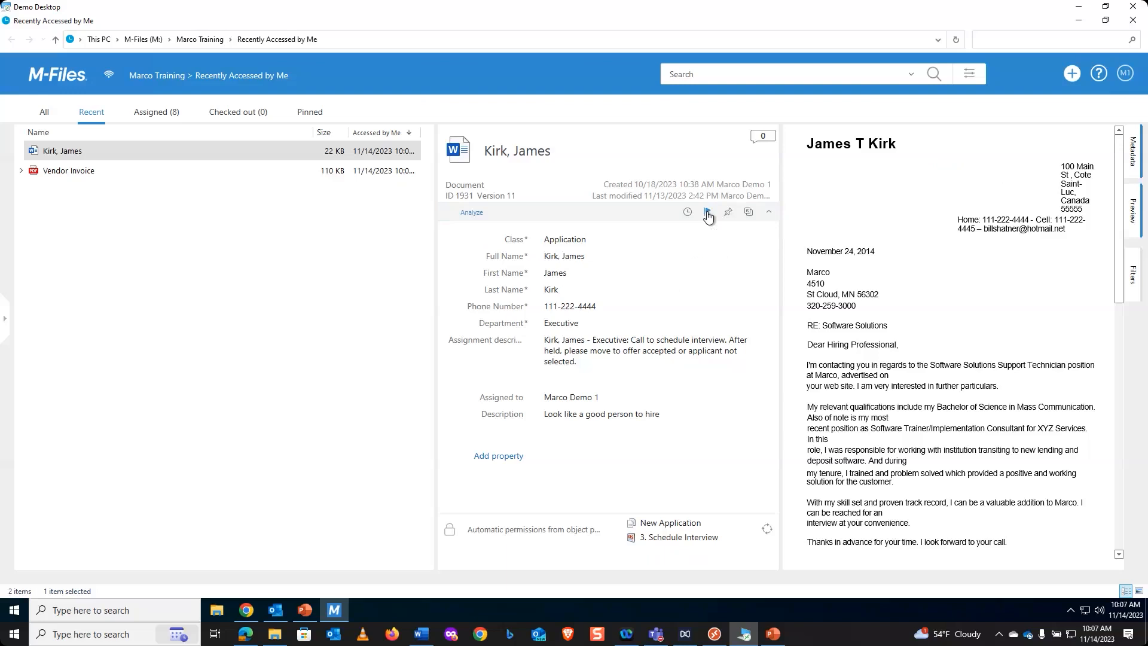
# - Edit the follow rule for the job application to also notify on state changes and stop excluding events caused by the current user
pyautogui.click(1126, 73)
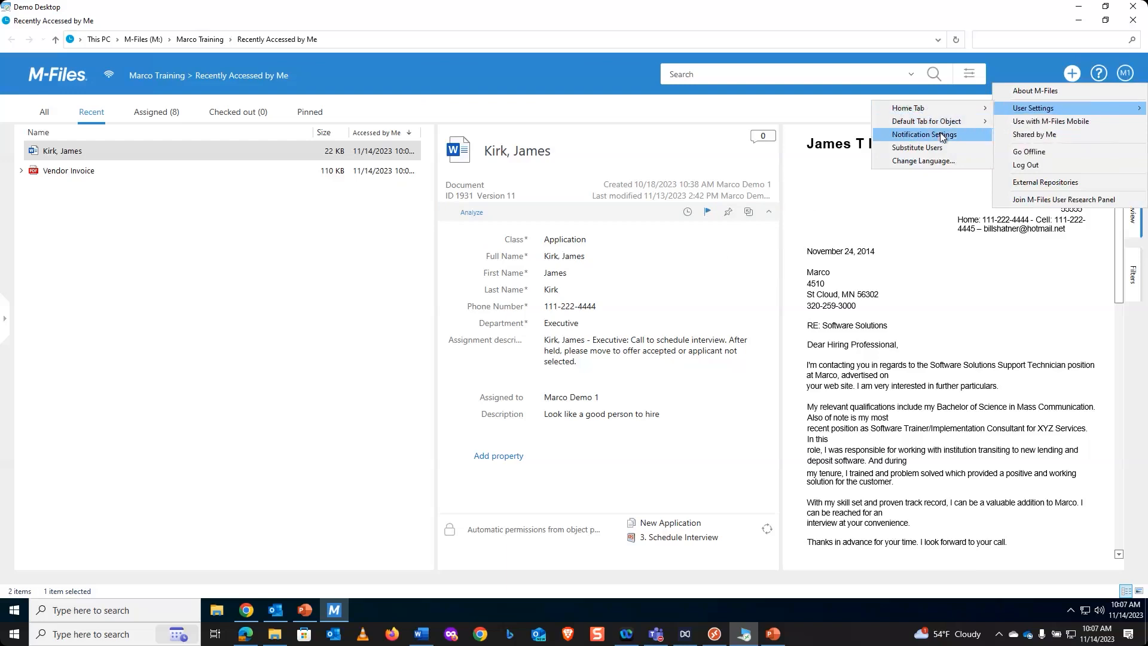
pyautogui.click(941, 135)
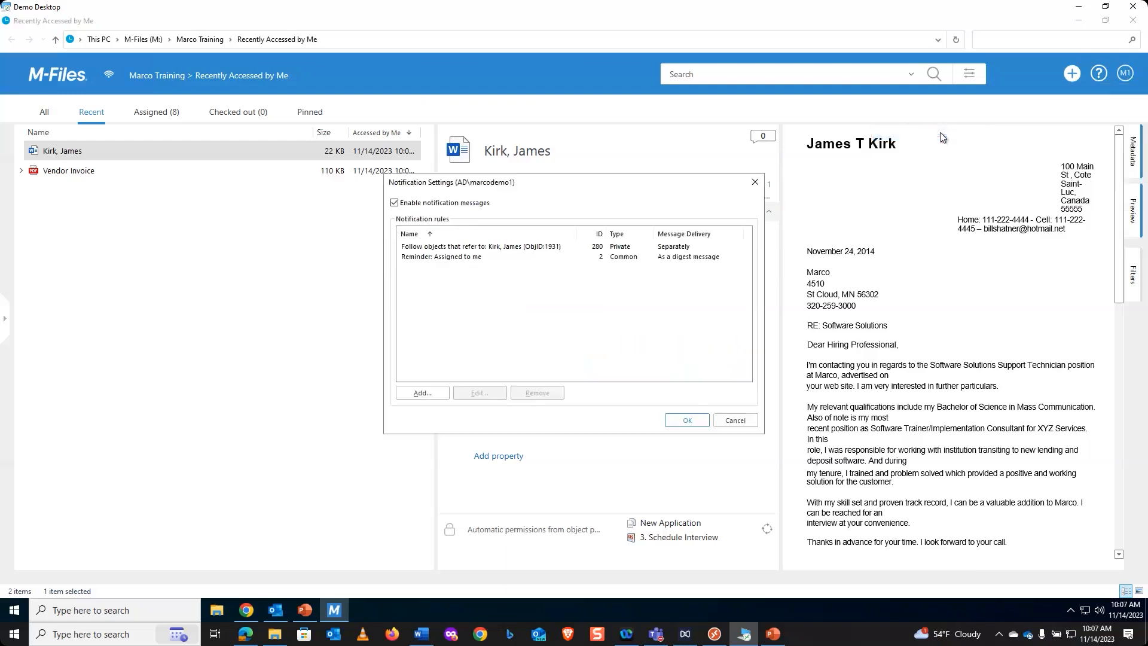
pyautogui.click(435, 247)
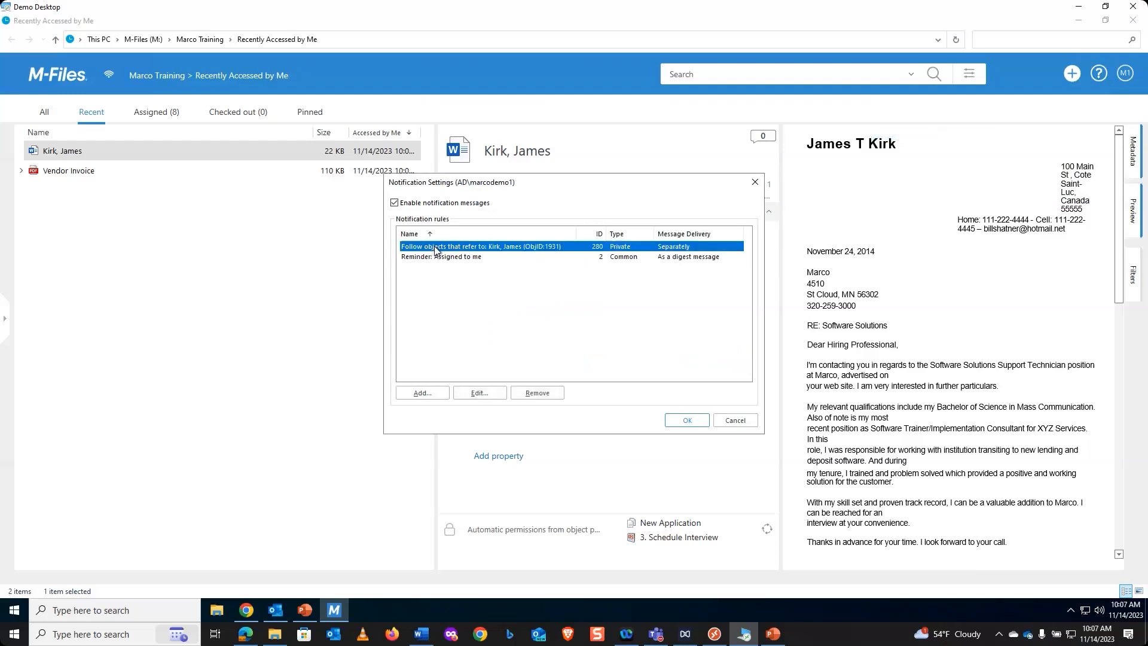
pyautogui.click(479, 392)
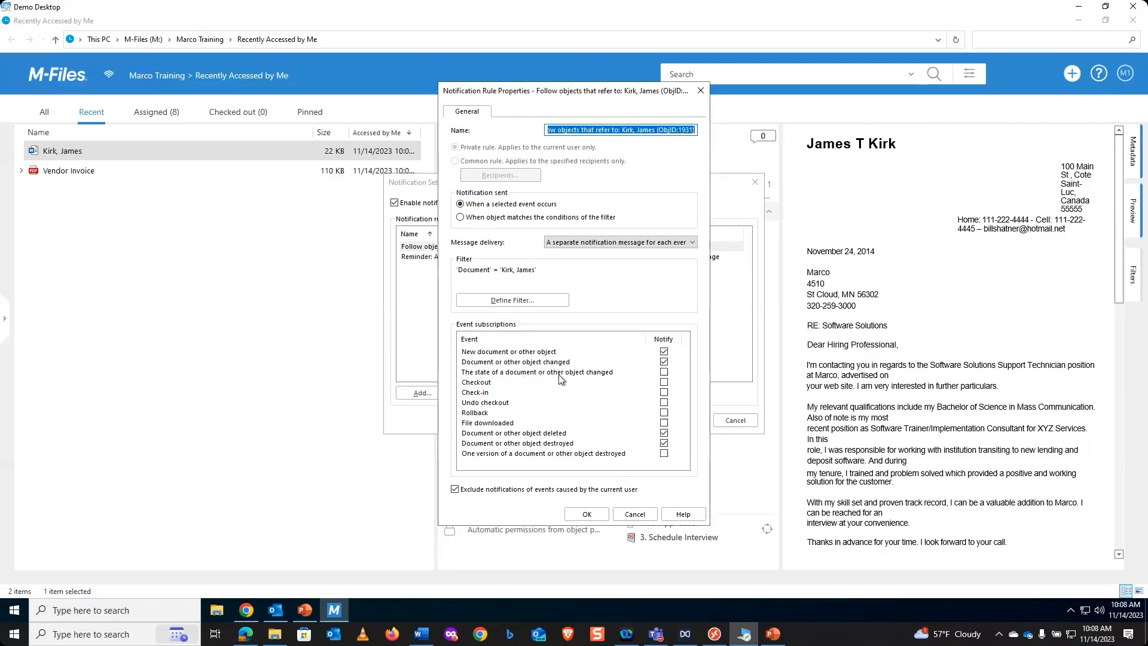
pyautogui.click(665, 373)
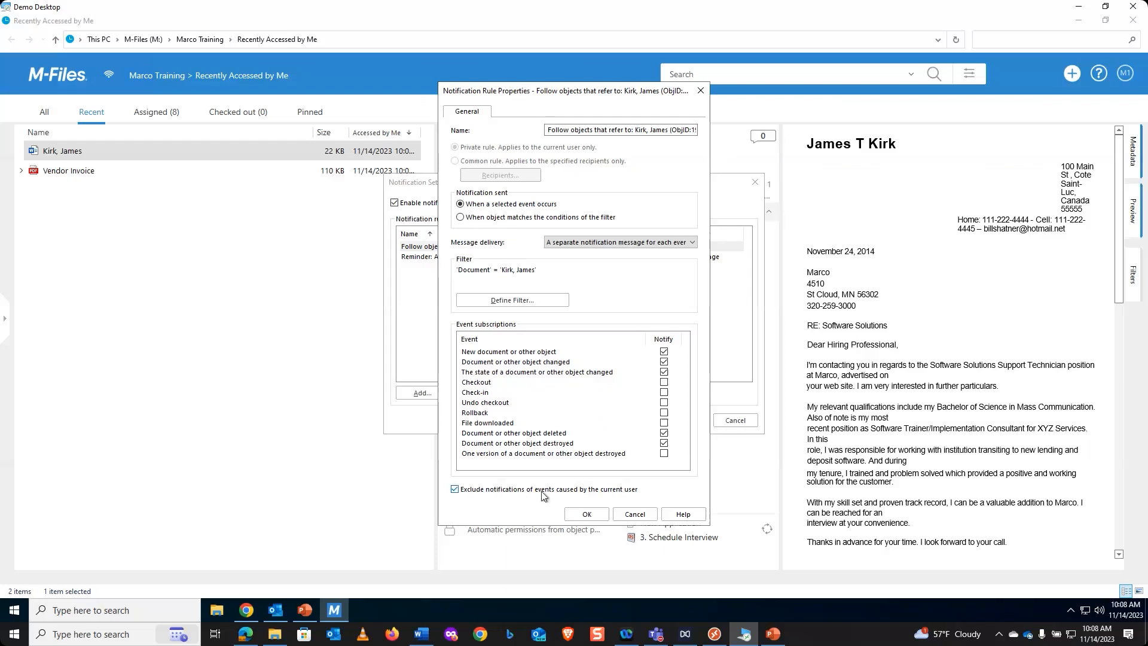
pyautogui.click(455, 489)
pyautogui.click(586, 514)
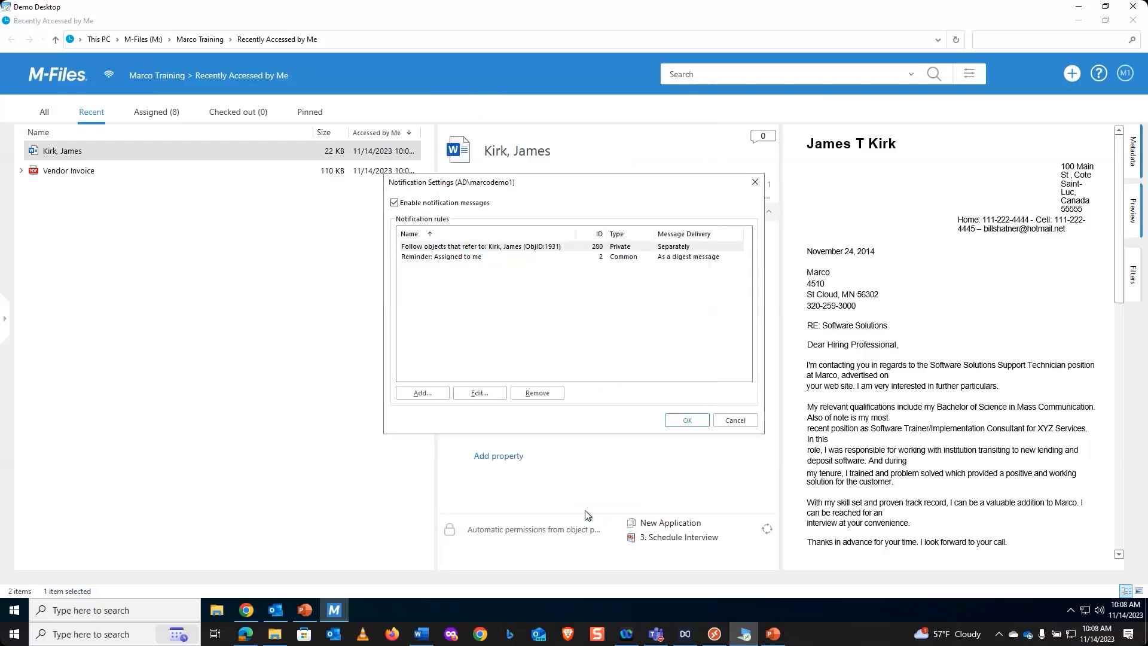
pyautogui.click(689, 421)
# - Move the selected job application to workflow state 2. Review Application without a comment, and save the change
pyautogui.click(705, 537)
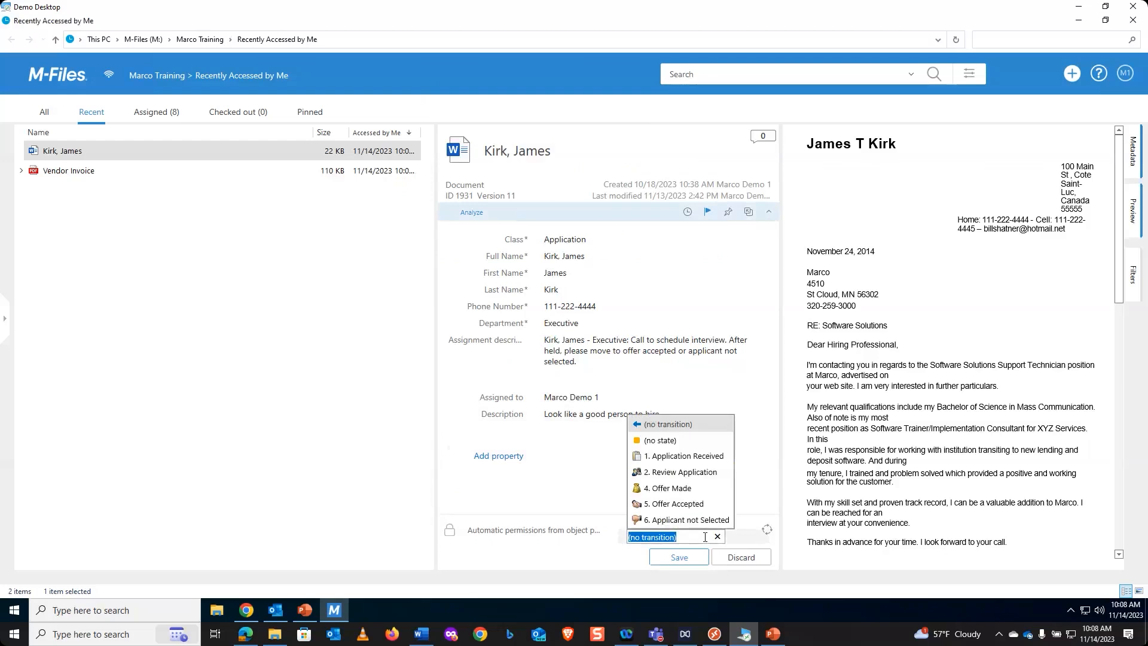
pyautogui.click(706, 473)
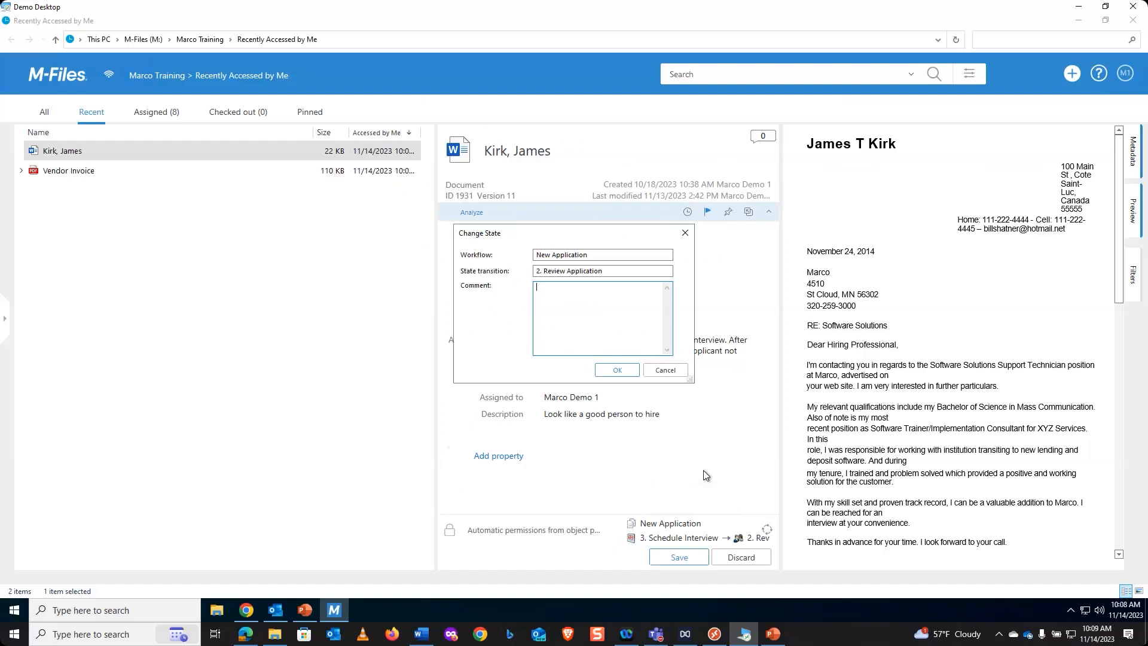
pyautogui.click(615, 371)
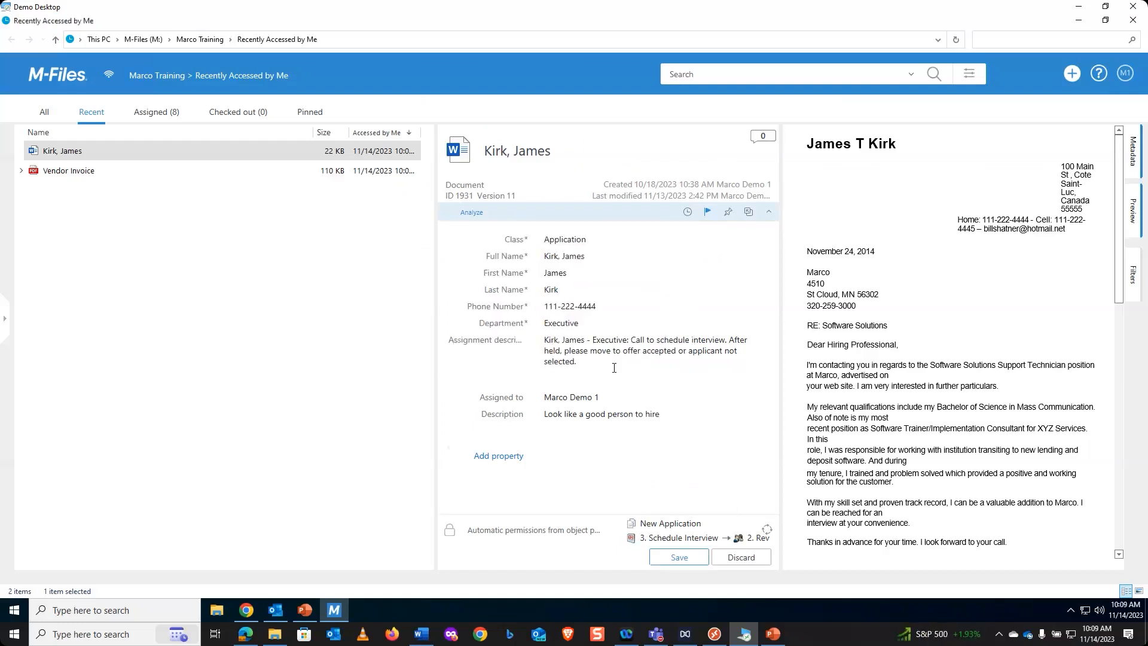
pyautogui.click(692, 558)
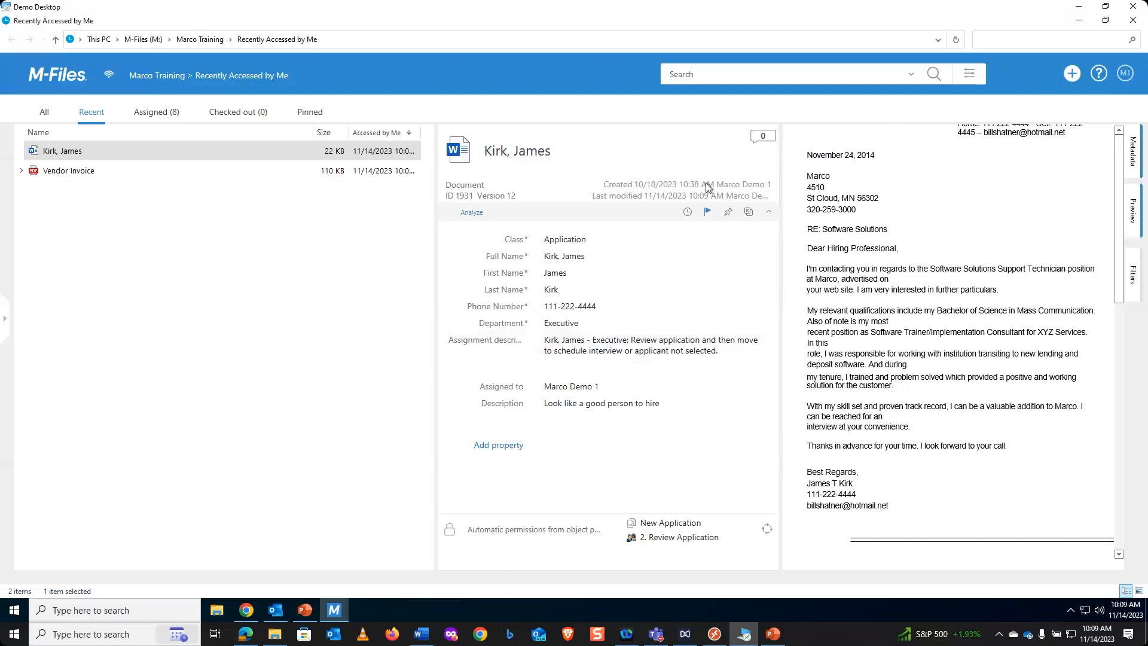
# - Add a notification rule in the notification settings, named "Pictures by" followed by the photographer's full name
pyautogui.click(1127, 73)
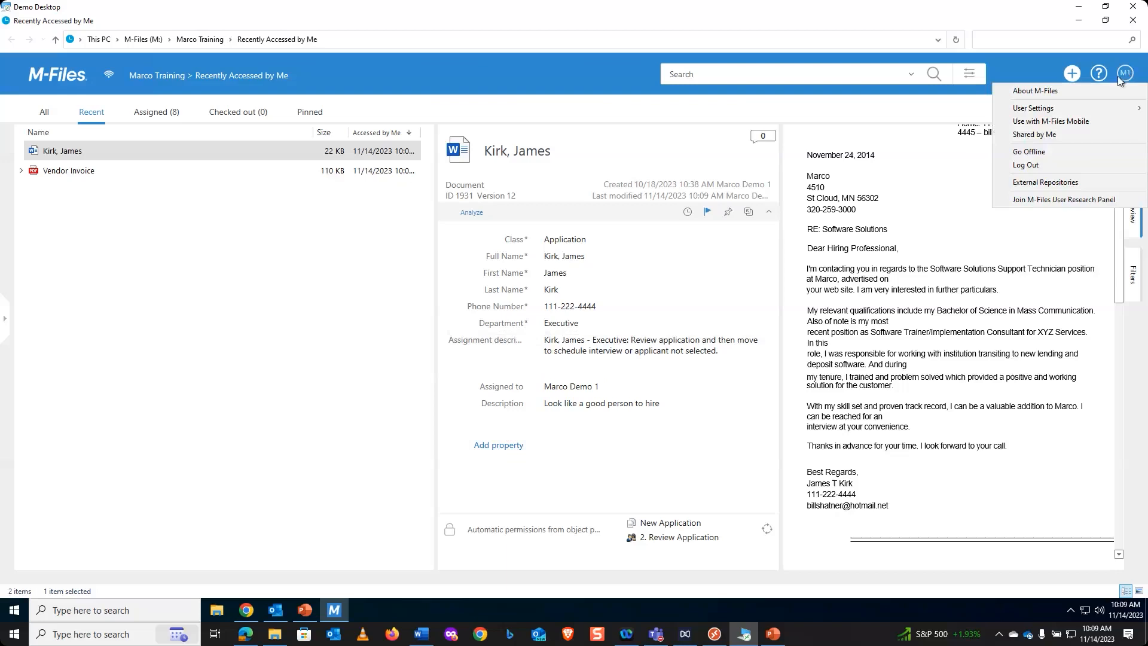
pyautogui.moveTo(1096, 110)
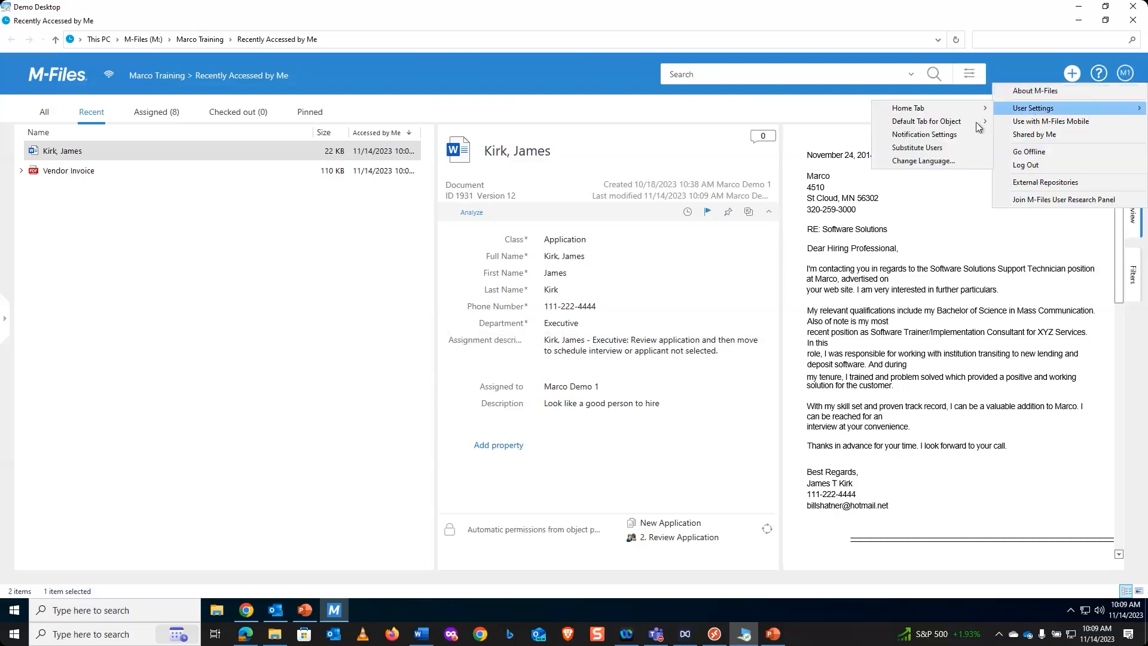
pyautogui.click(937, 136)
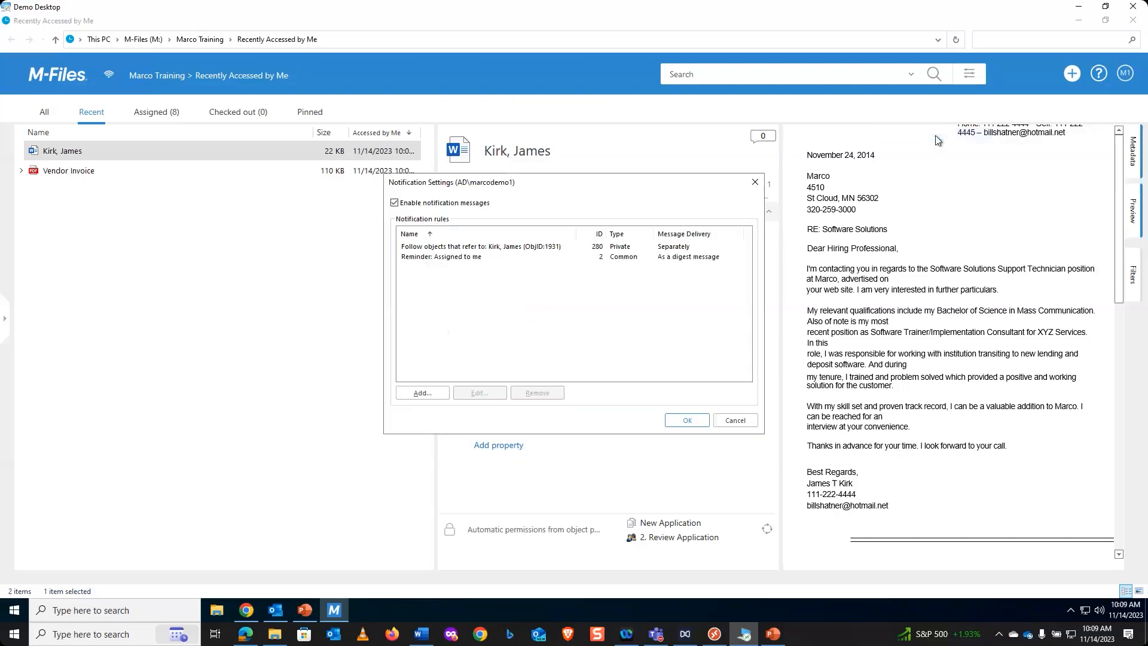
pyautogui.click(417, 395)
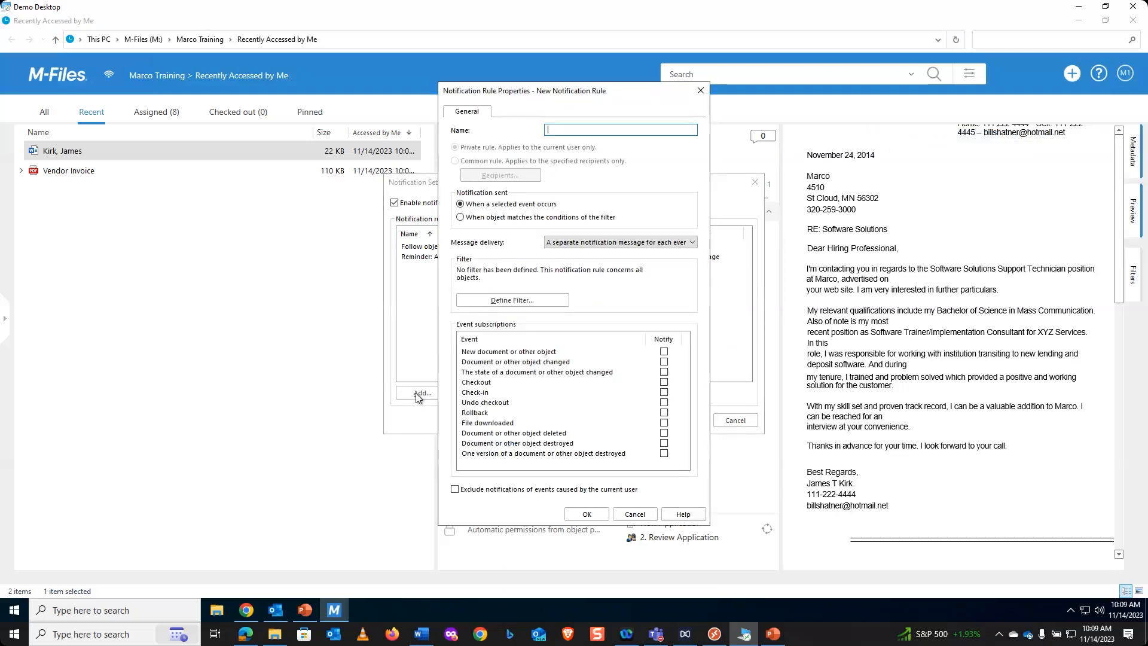
# - Keep separate message delivery, subscribe the new rule to New document or other object, and save the notification settings
pyautogui.click(692, 242)
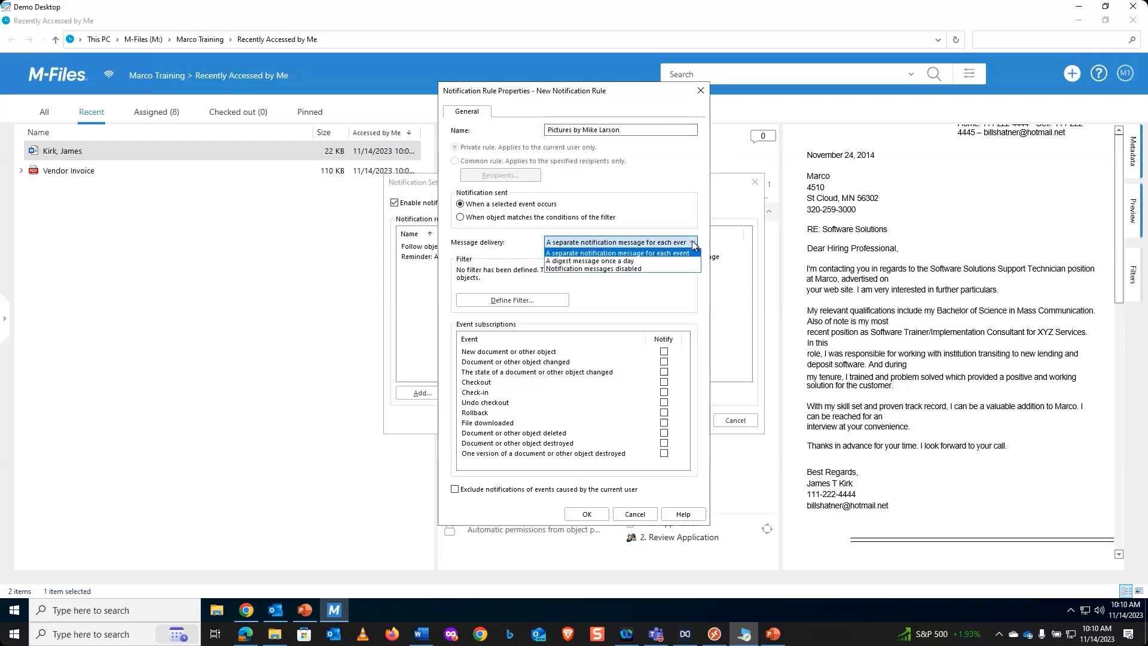
pyautogui.click(691, 216)
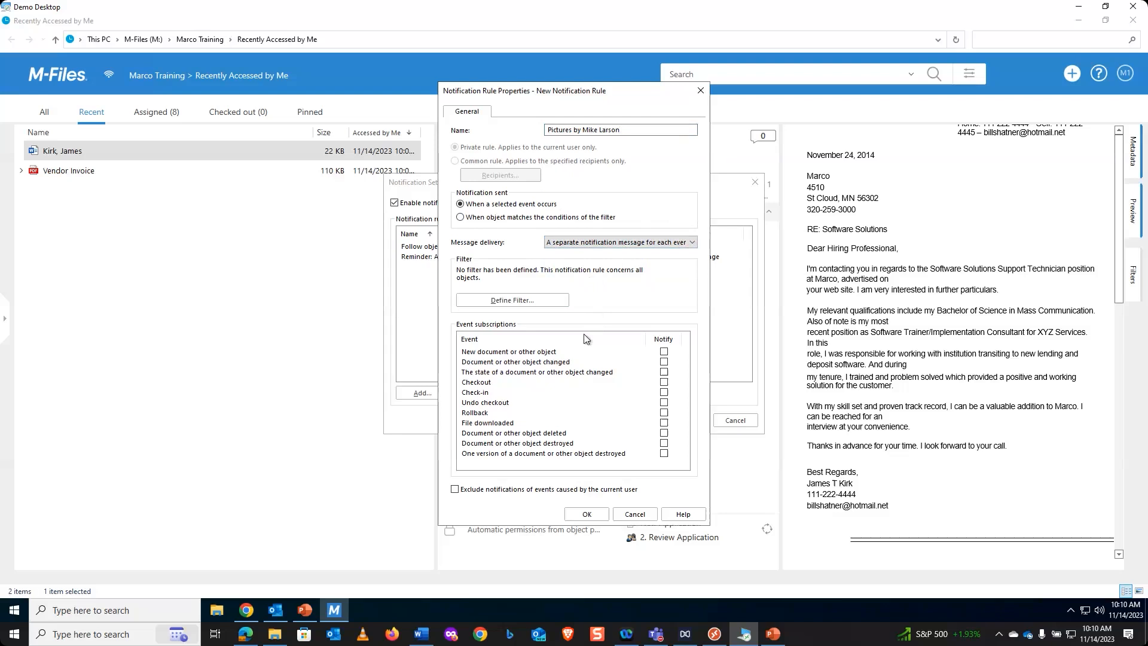
pyautogui.click(663, 352)
pyautogui.click(586, 517)
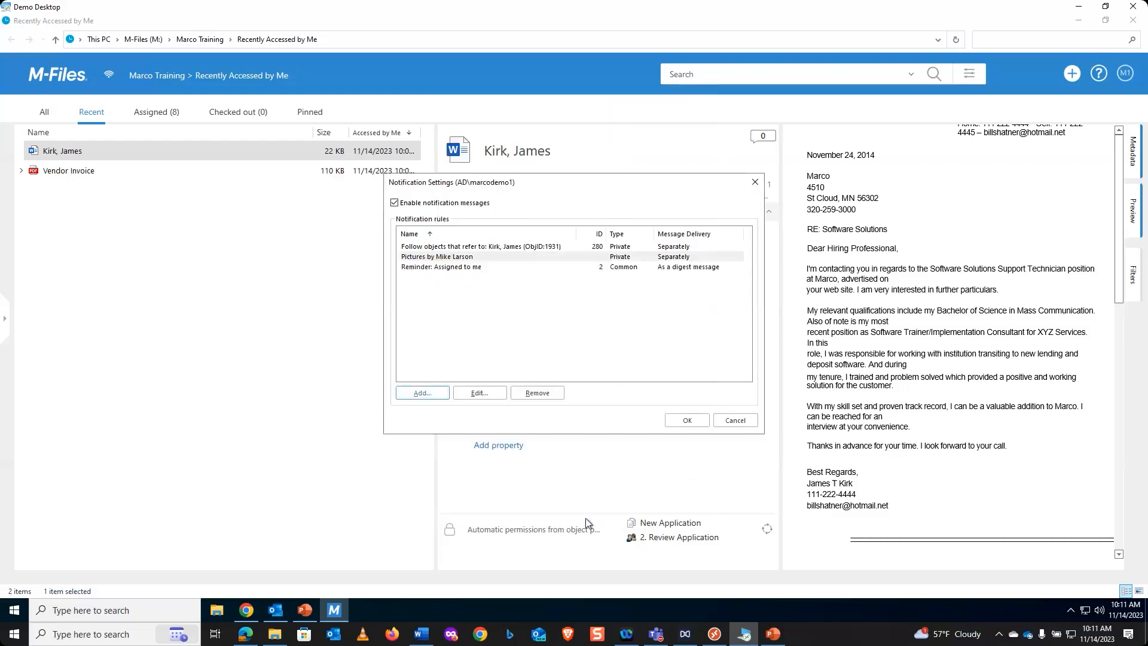
pyautogui.click(687, 421)
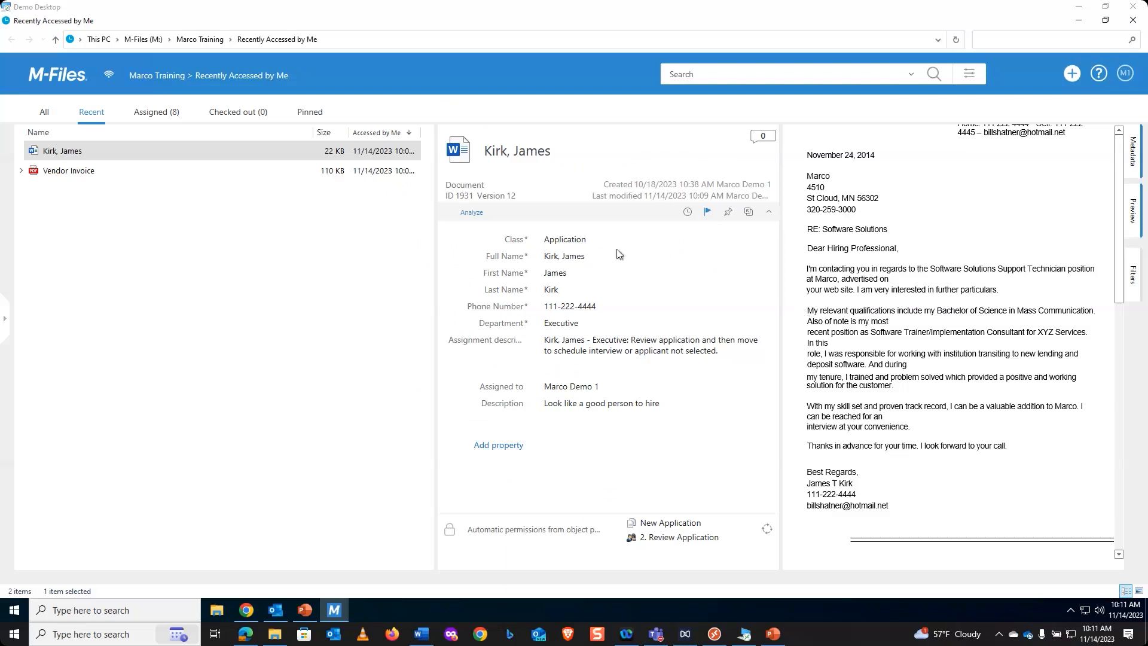
# - Switch to File Explorer and add the Dogs image from the Pictures folder to M-Files, skipping conversion to searchable PDF
pyautogui.click(44, 114)
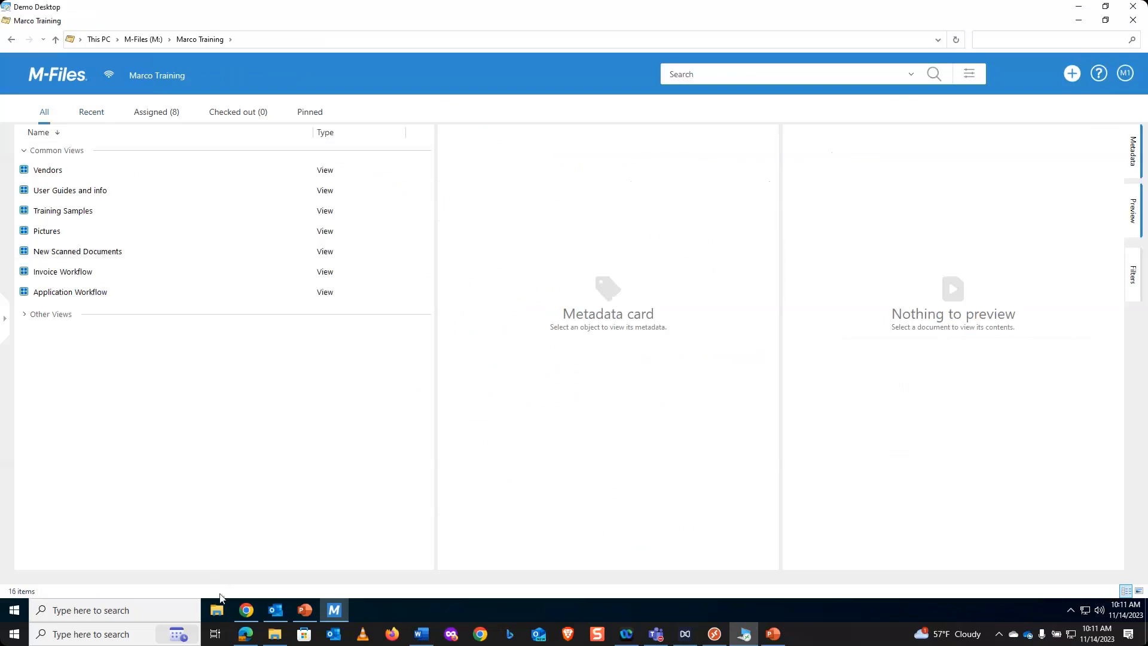
pyautogui.click(216, 611)
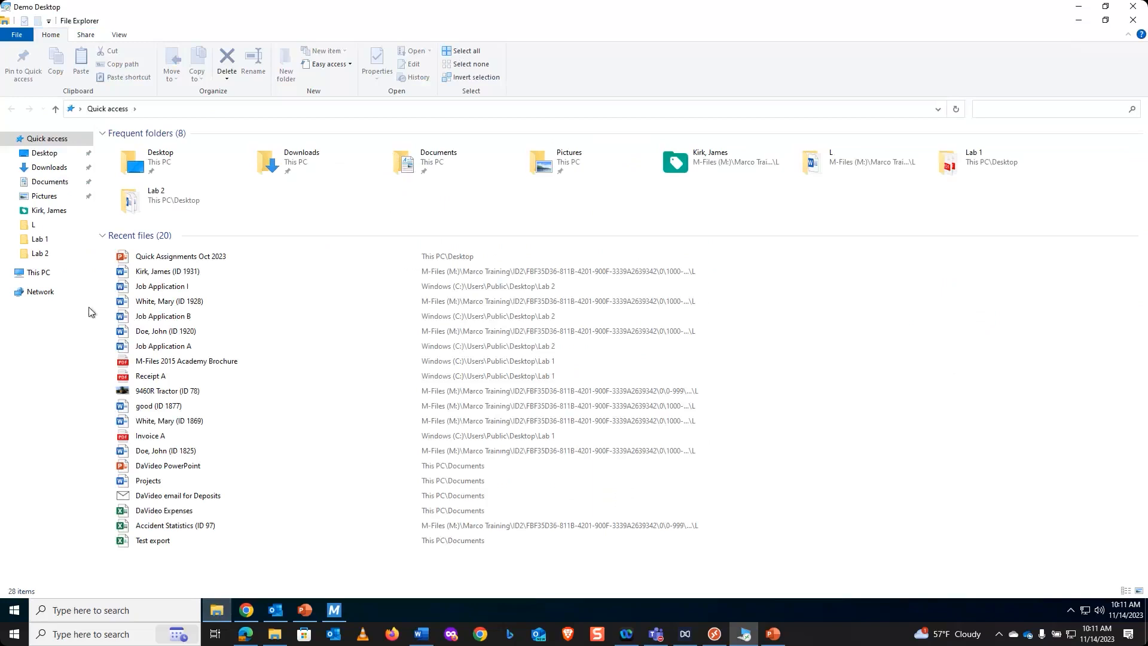
pyautogui.click(48, 197)
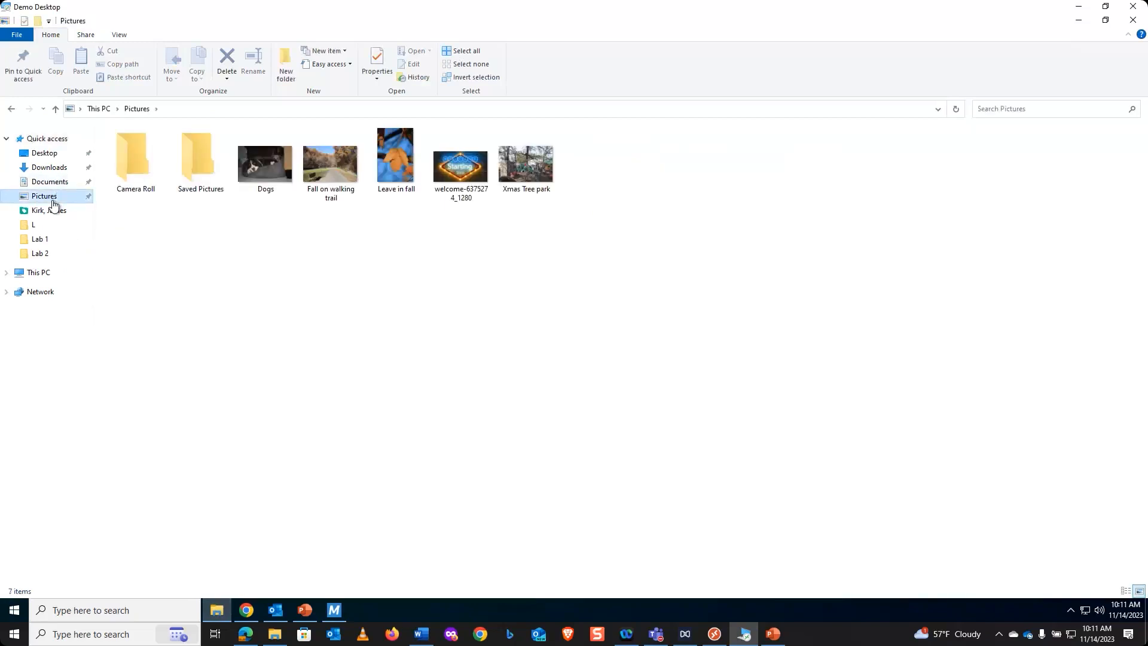
pyautogui.click(265, 167)
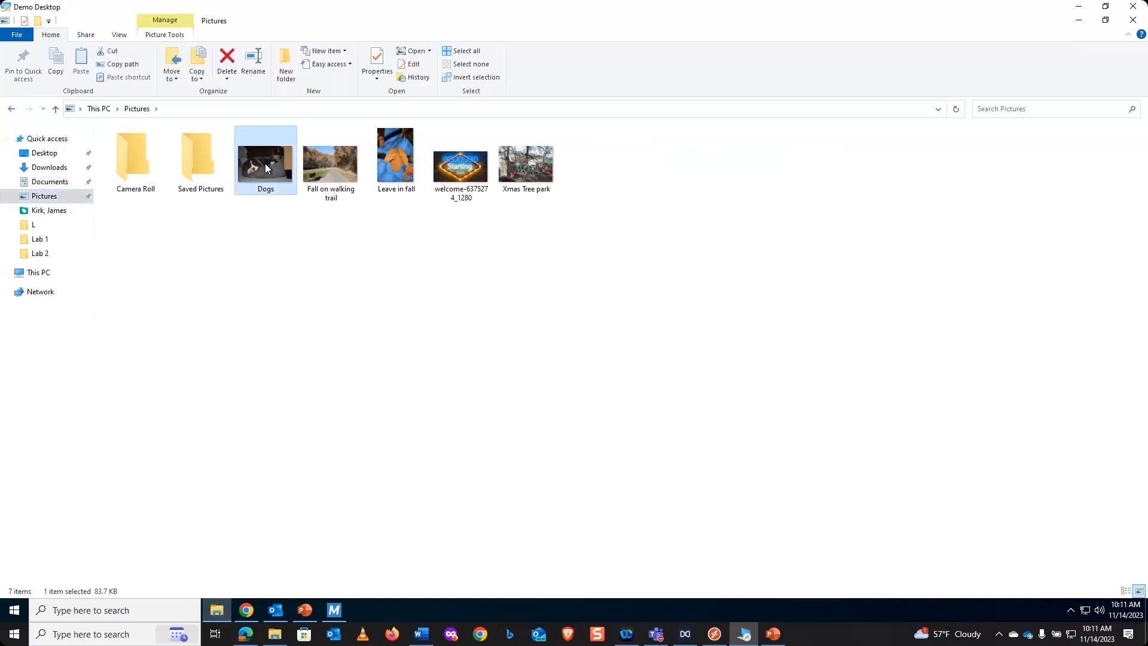
pyautogui.rightClick(265, 167)
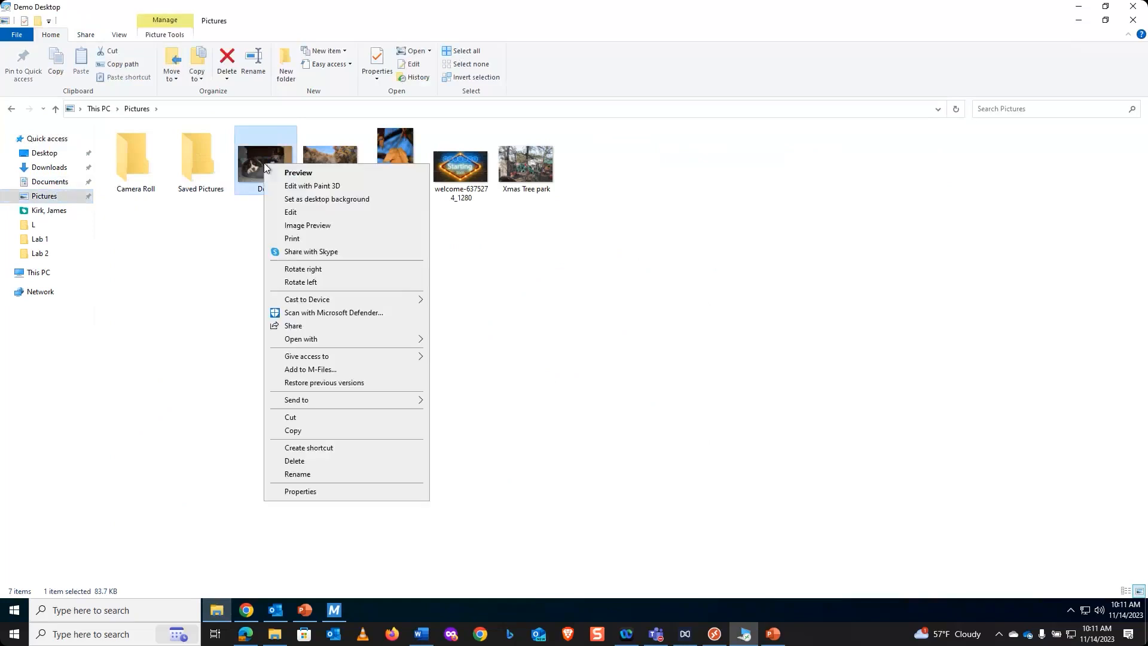
pyautogui.click(323, 369)
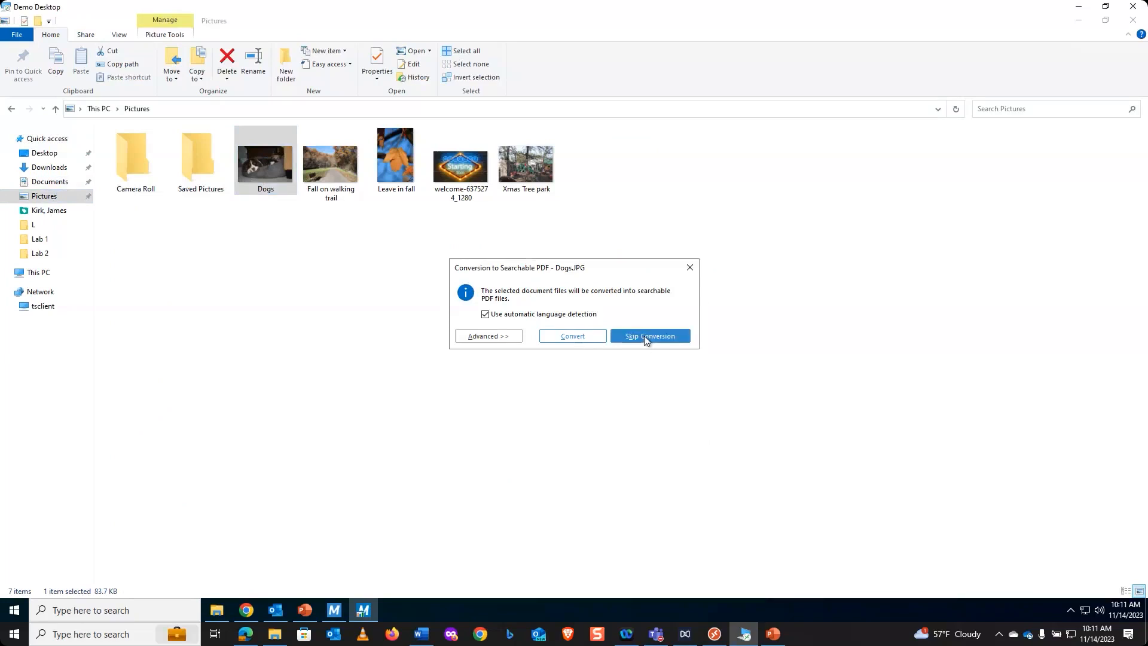
pyautogui.click(644, 336)
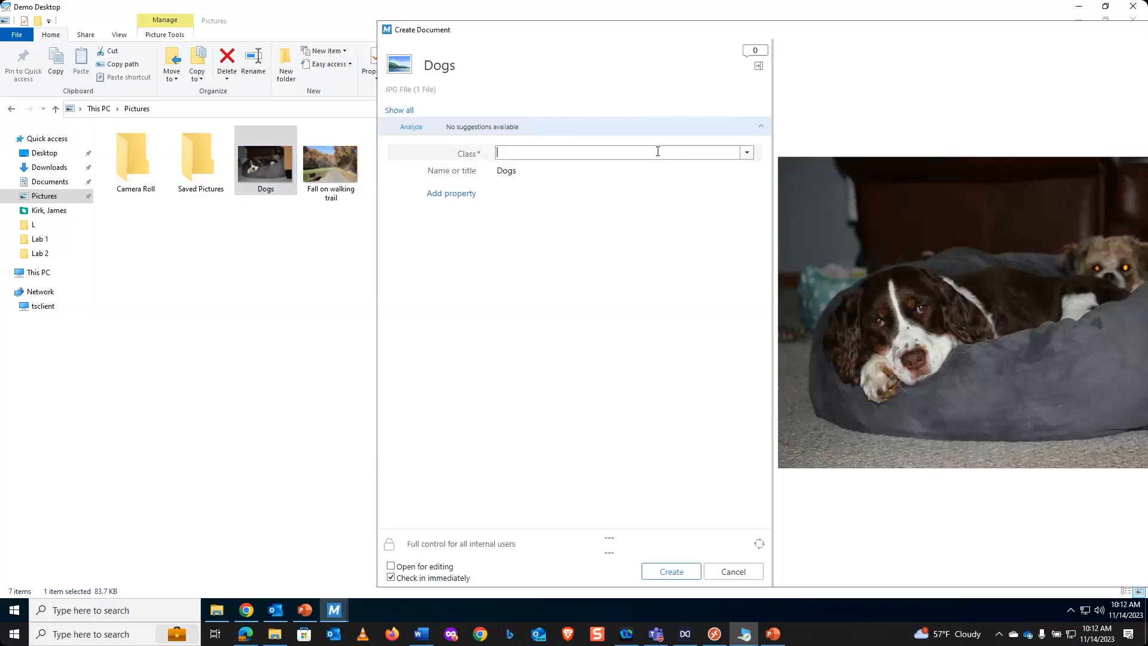
# - Set the new document's class to Picture and fill in Picture Taken By with the photographer's name
pyautogui.write('pi')
pyautogui.press('Return')
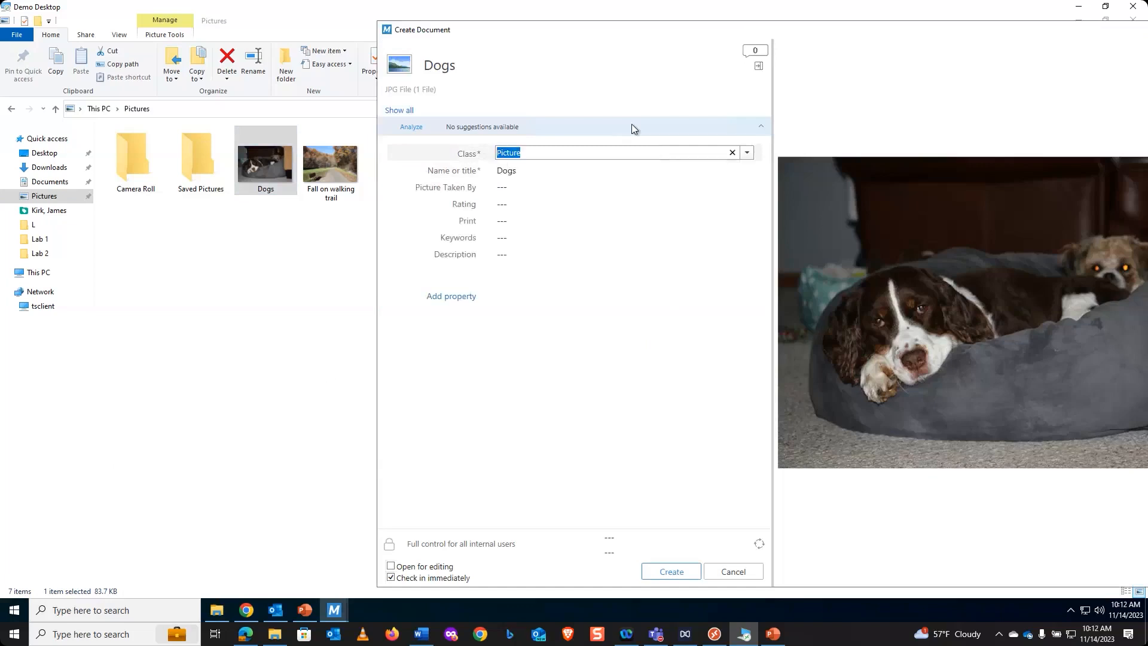
pyautogui.click(526, 186)
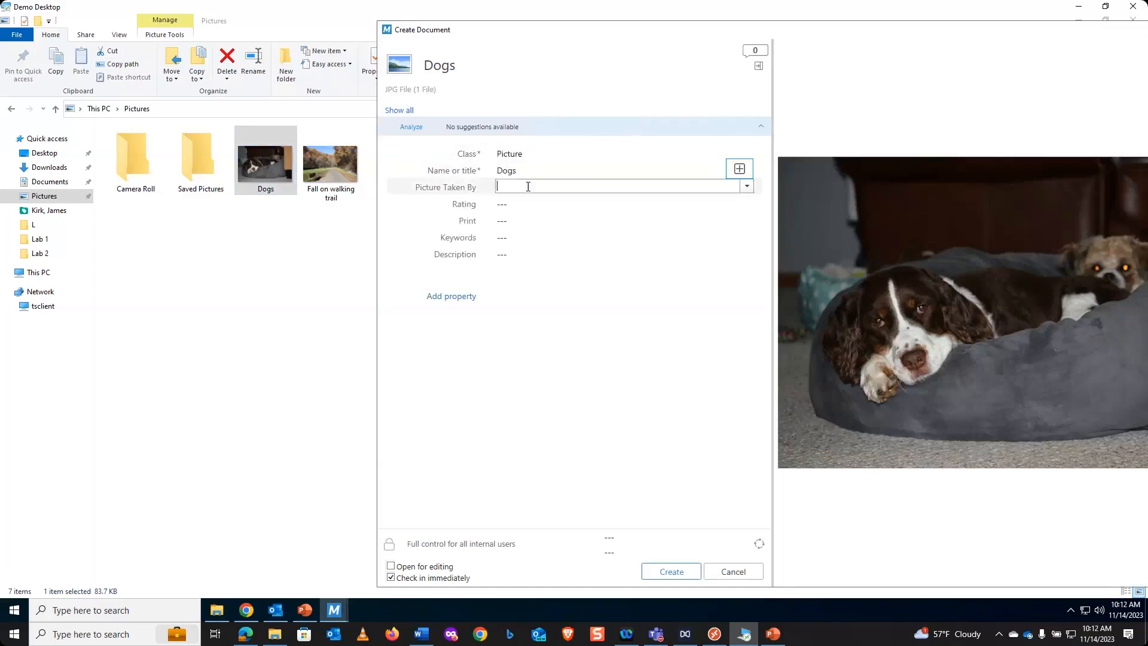
pyautogui.write('mi')
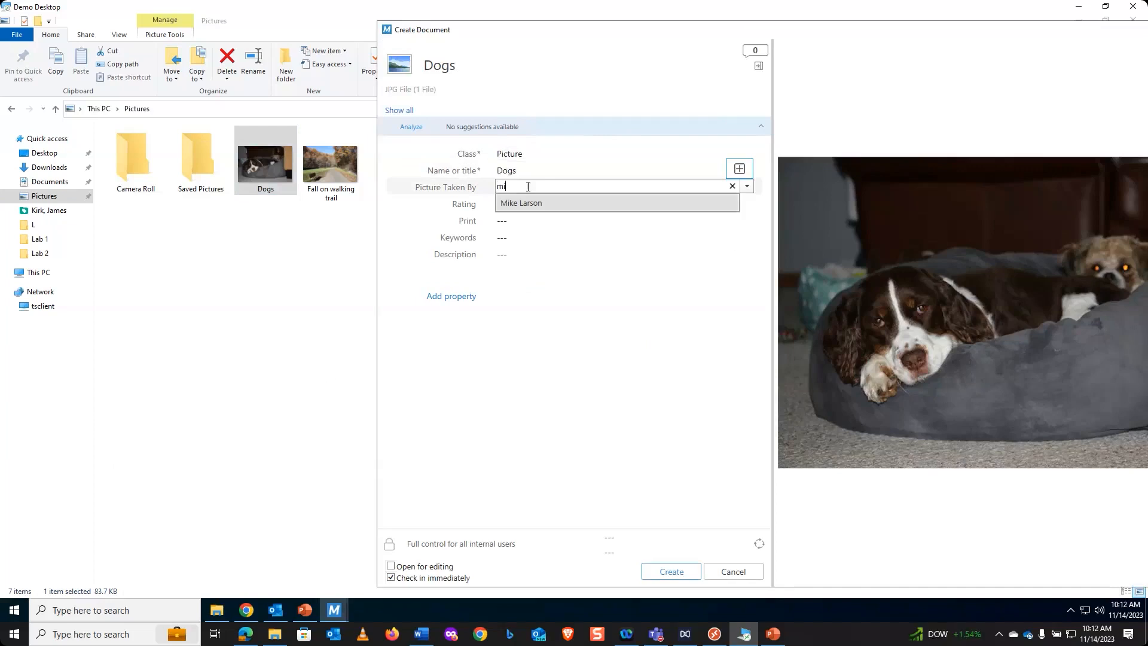
pyautogui.press('Return')
pyautogui.press('Tab')
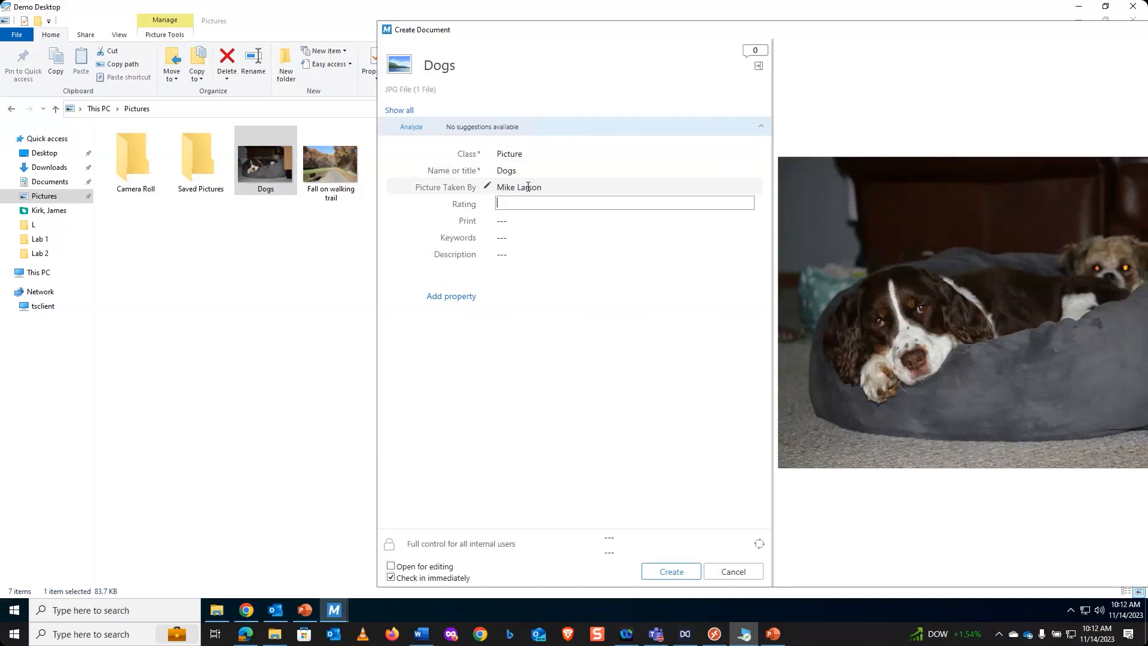
# - Set the picture's Rating to 7, Print to No and Keywords to "2 dogs", and create the document
pyautogui.write('7')
pyautogui.press('Tab')
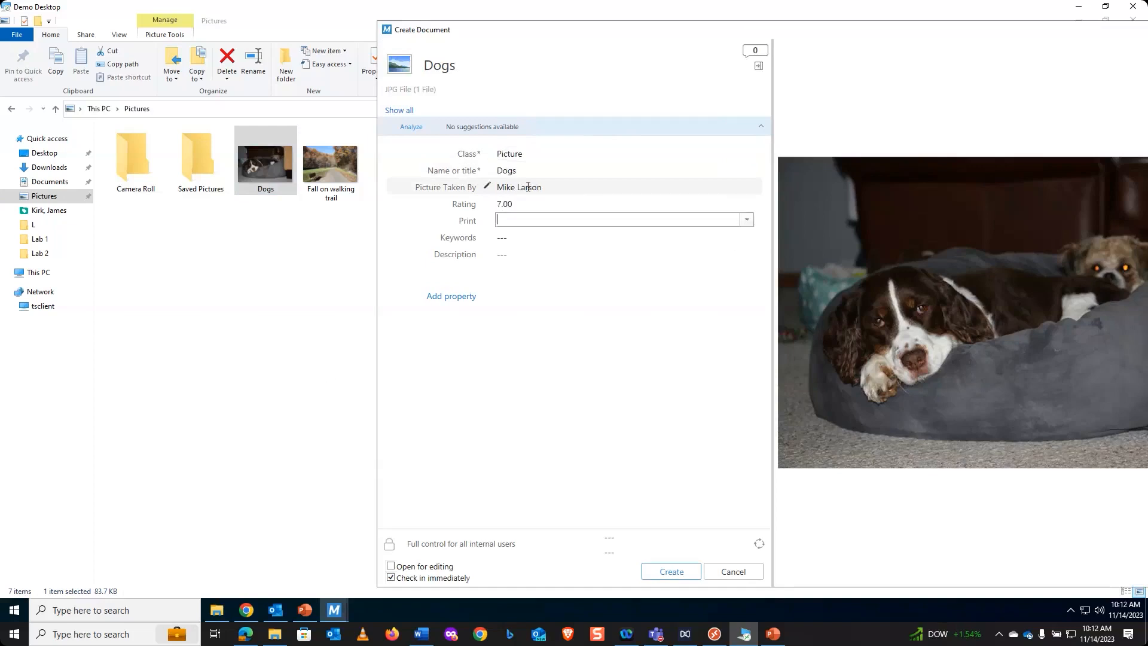
pyautogui.write('n')
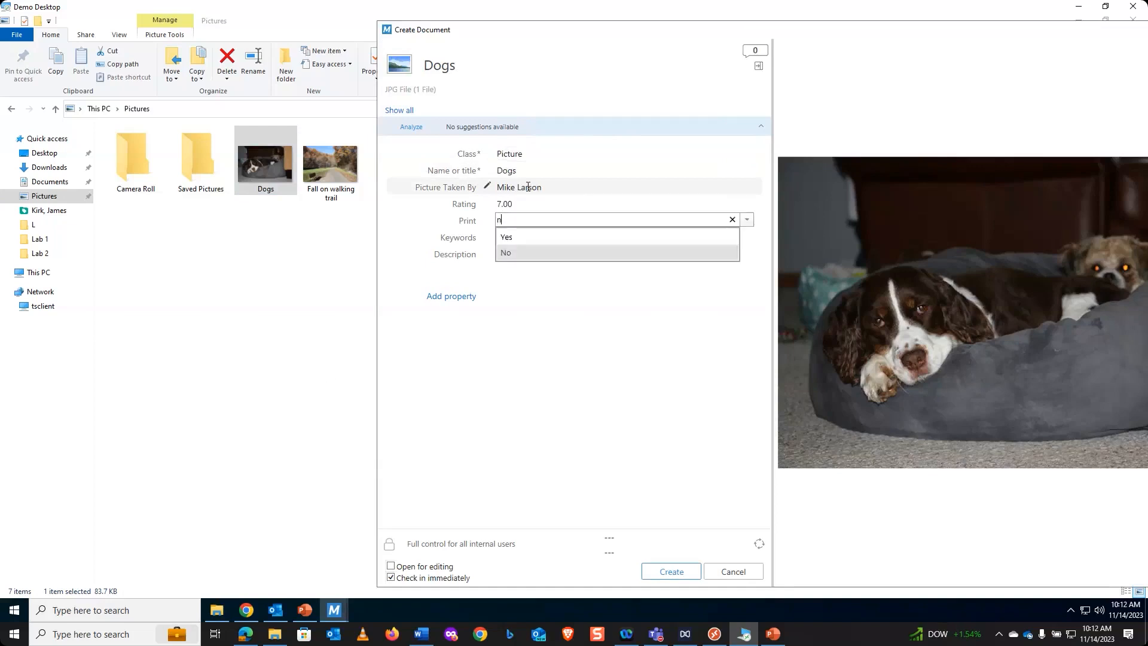
pyautogui.press('Return')
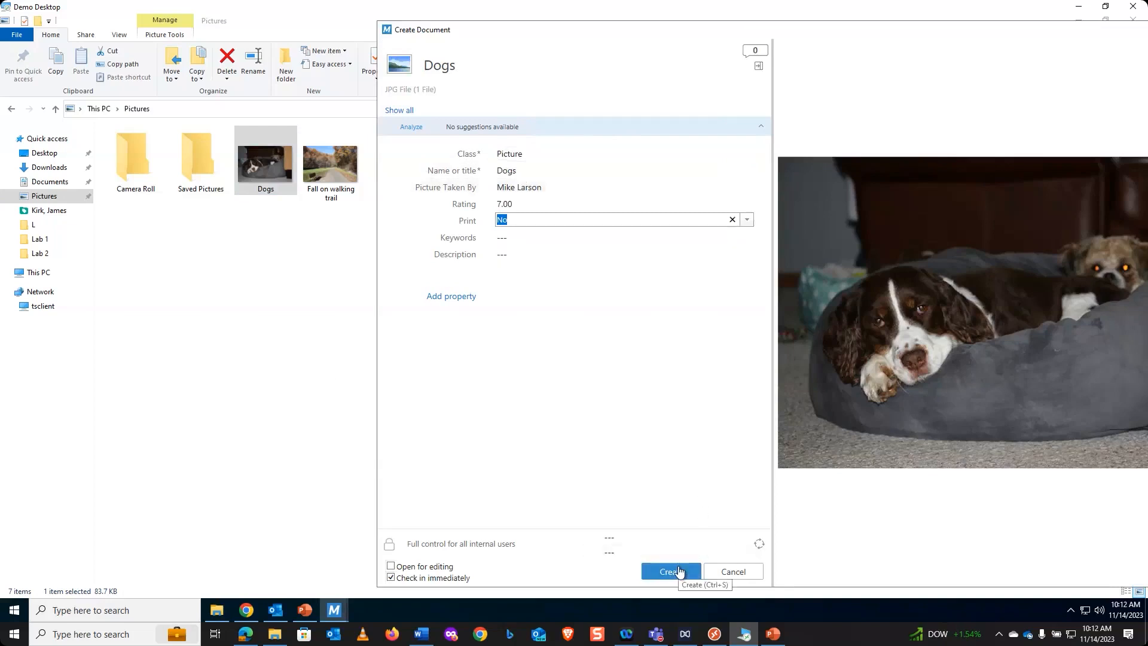
pyautogui.click(520, 235)
pyautogui.write('2')
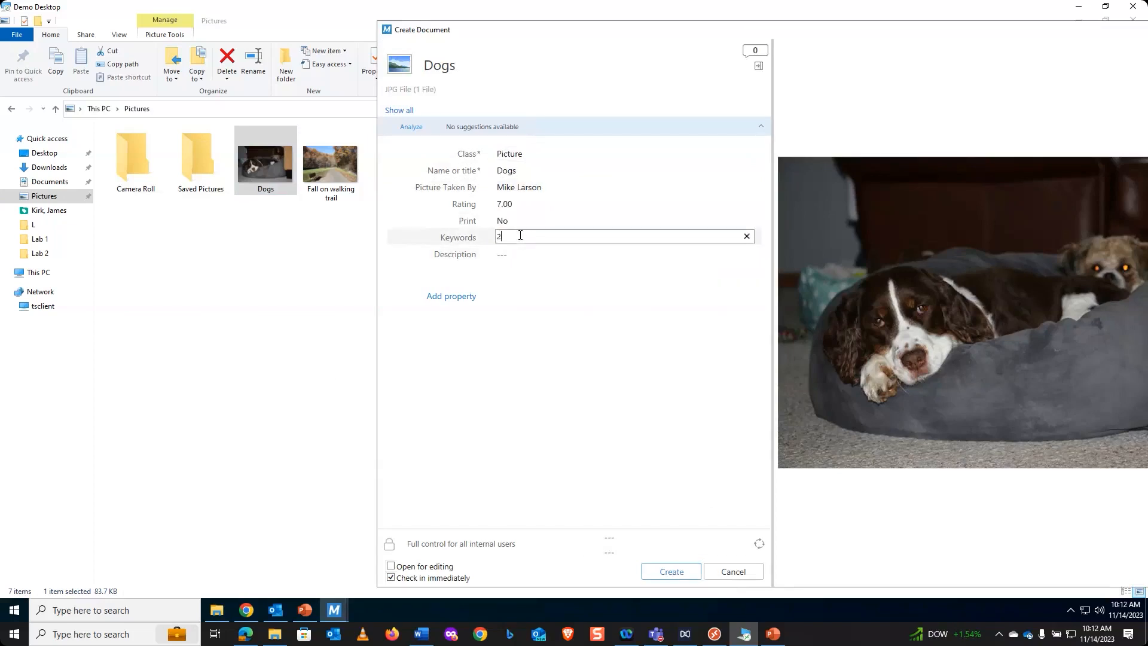
pyautogui.write(' dogs')
pyautogui.click(671, 572)
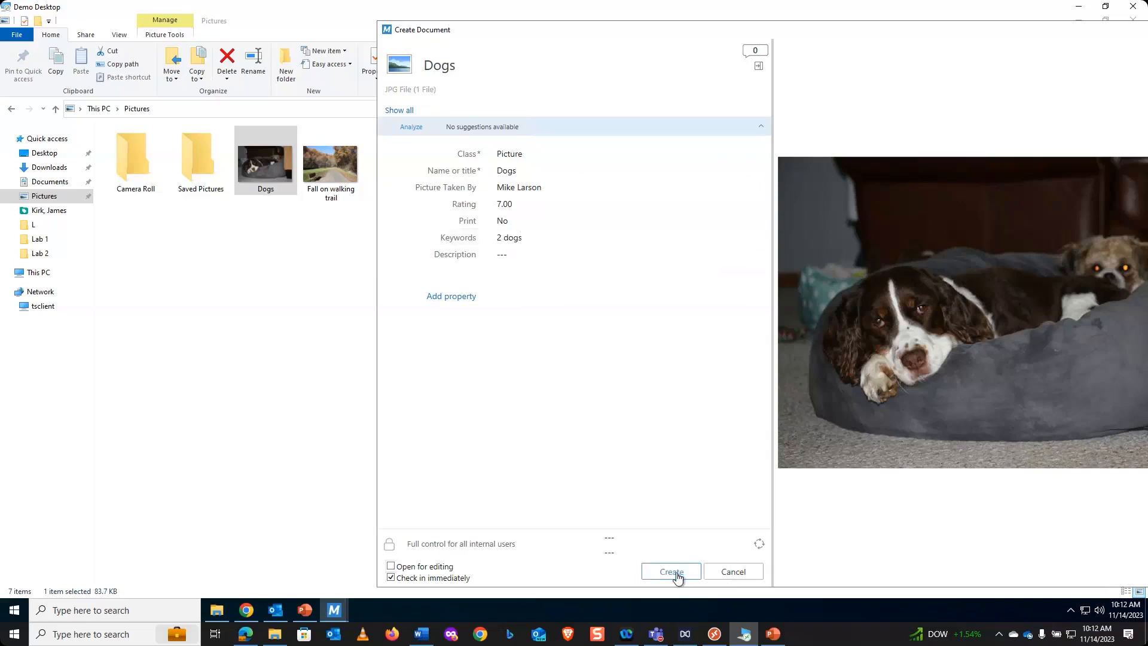
# - Minimize File Explorer, check the Outlook inbox for notification emails, and return to M-Files
pyautogui.click(1079, 24)
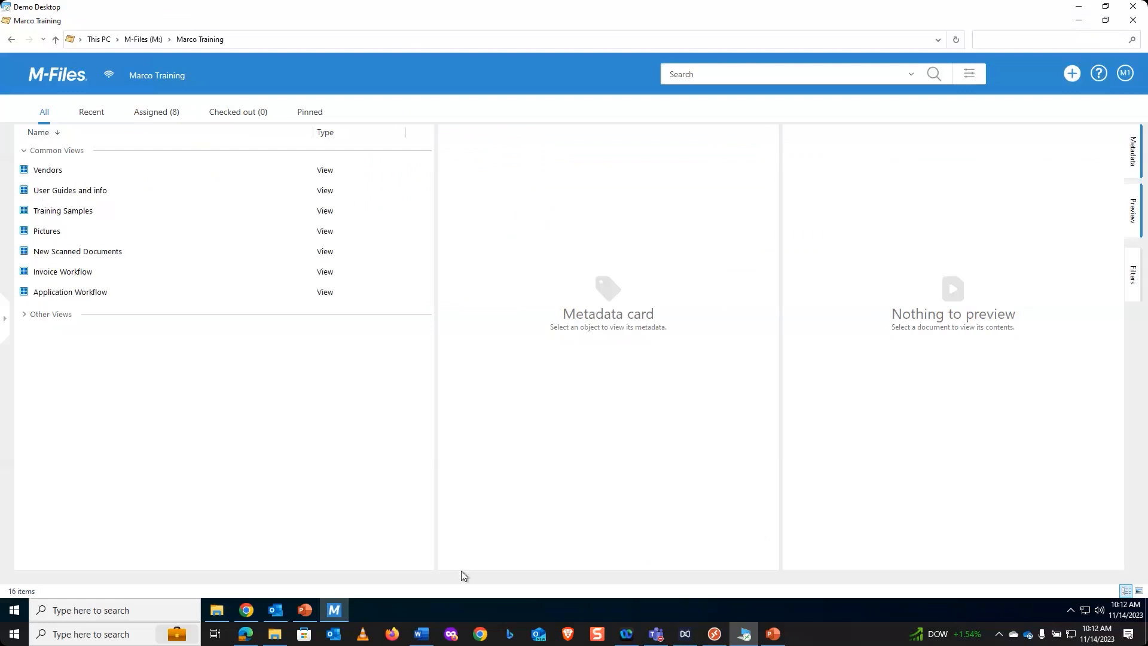
pyautogui.moveTo(277, 609)
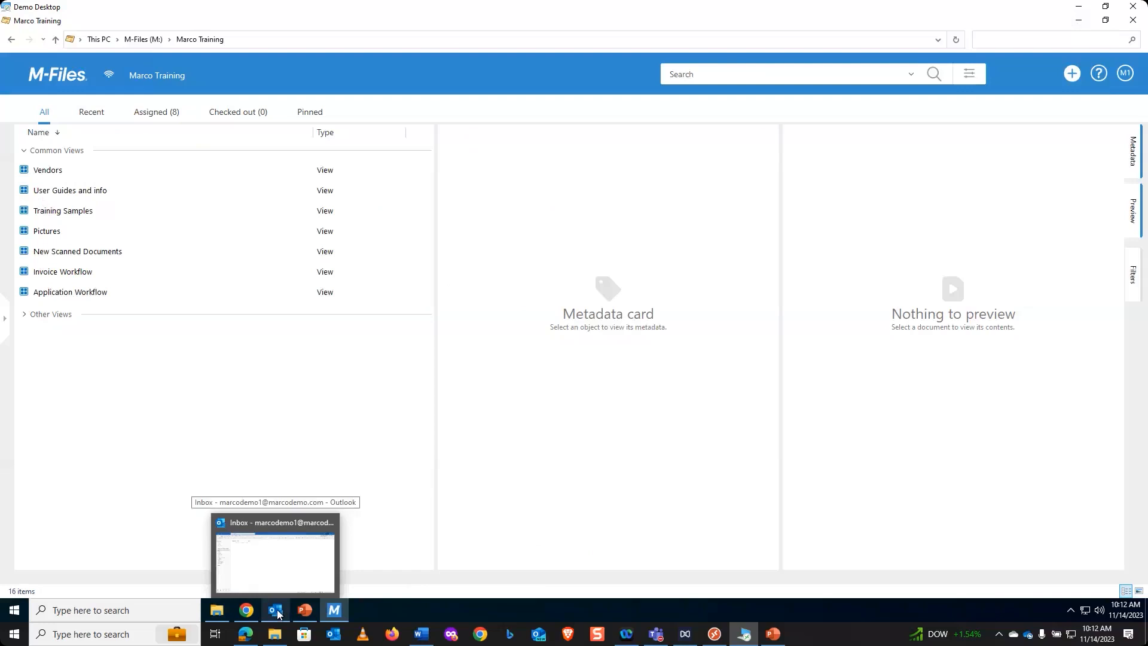
pyautogui.click(278, 609)
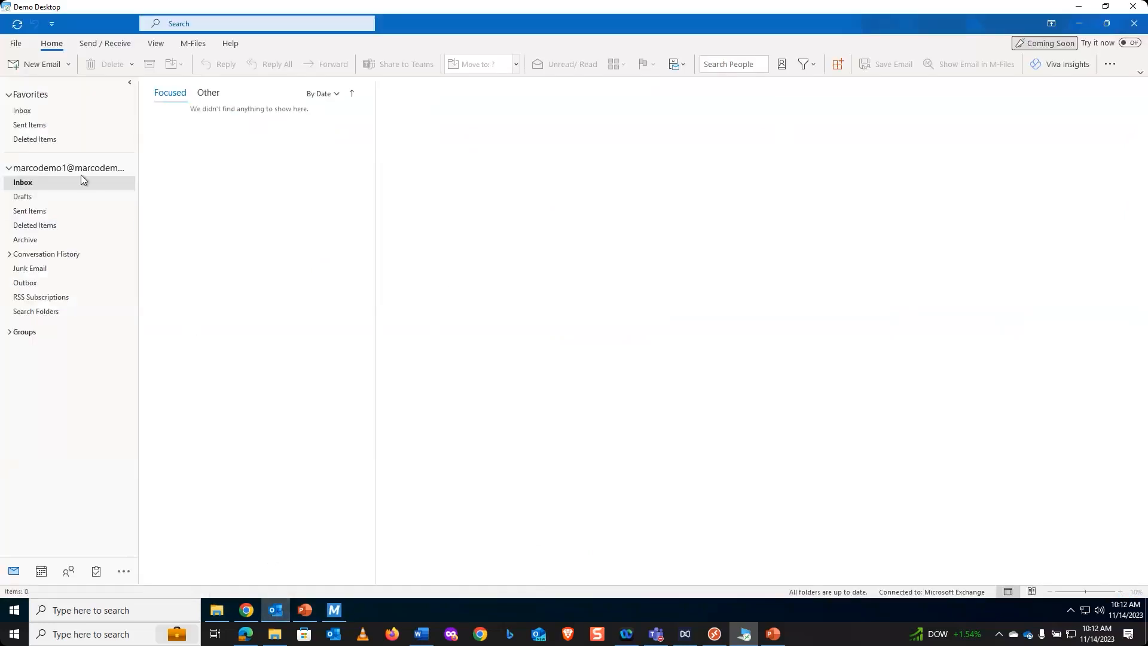
pyautogui.click(339, 616)
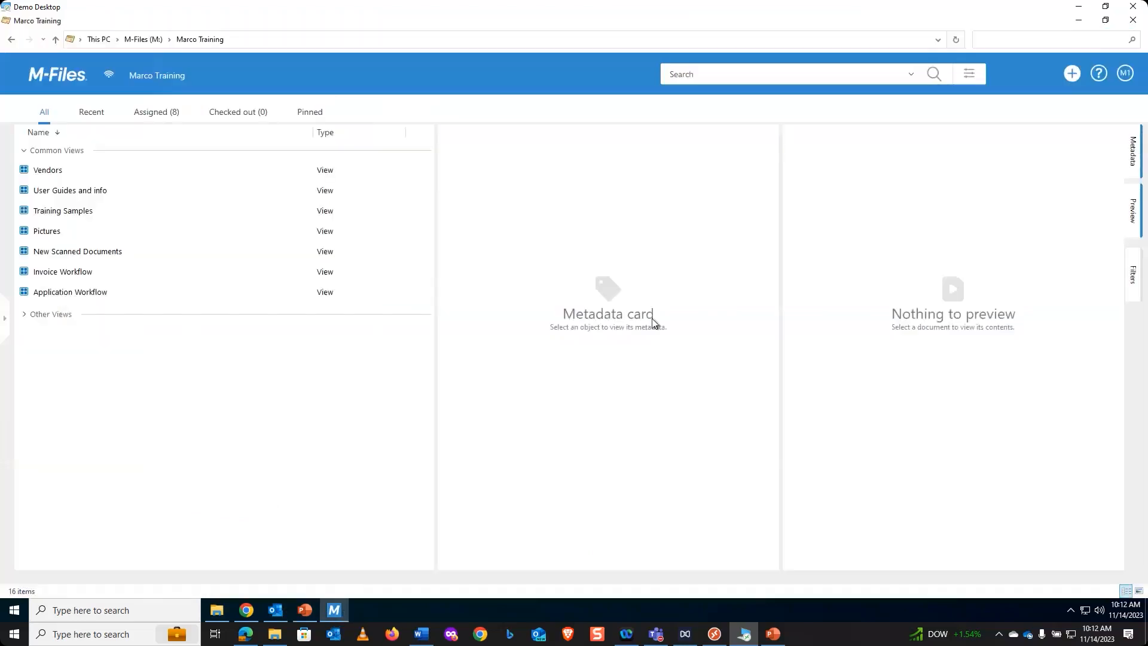
# - Examine the properties and event subscriptions of the rule that follows the applicant's document in the notification settings
pyautogui.click(1125, 74)
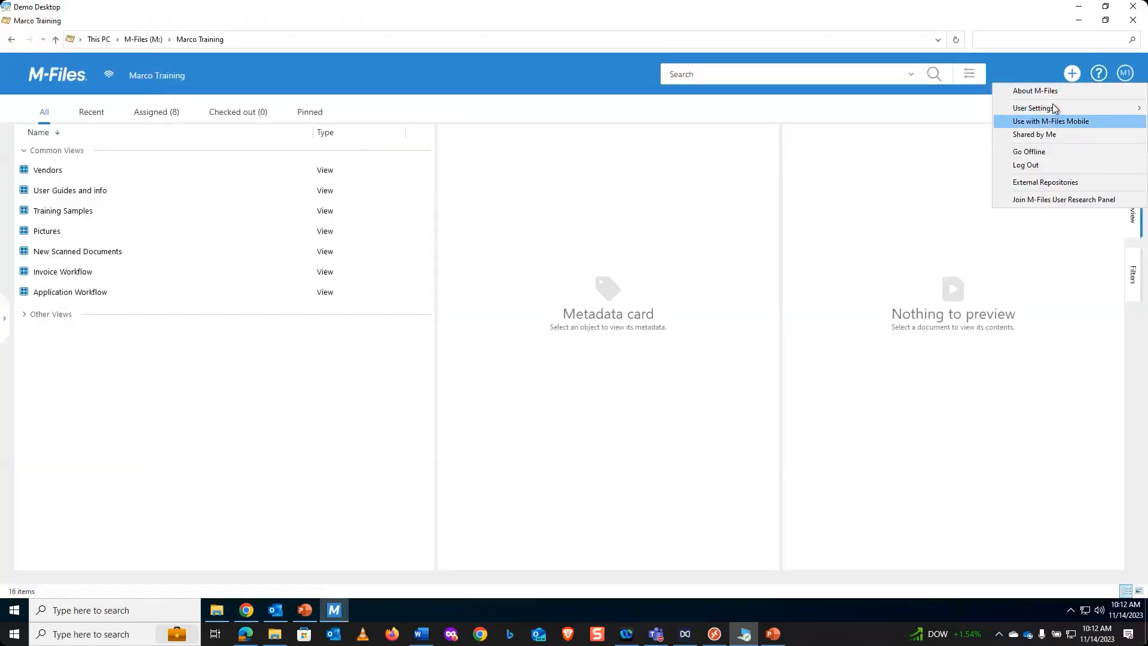
pyautogui.moveTo(1053, 108)
pyautogui.moveTo(944, 113)
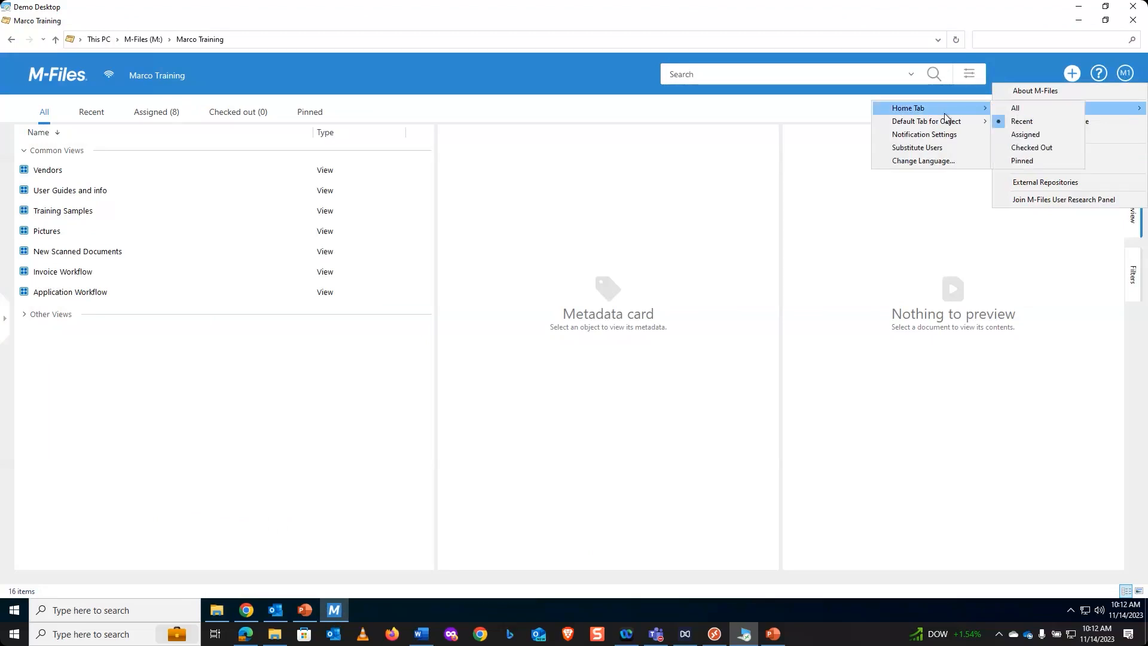
pyautogui.click(931, 135)
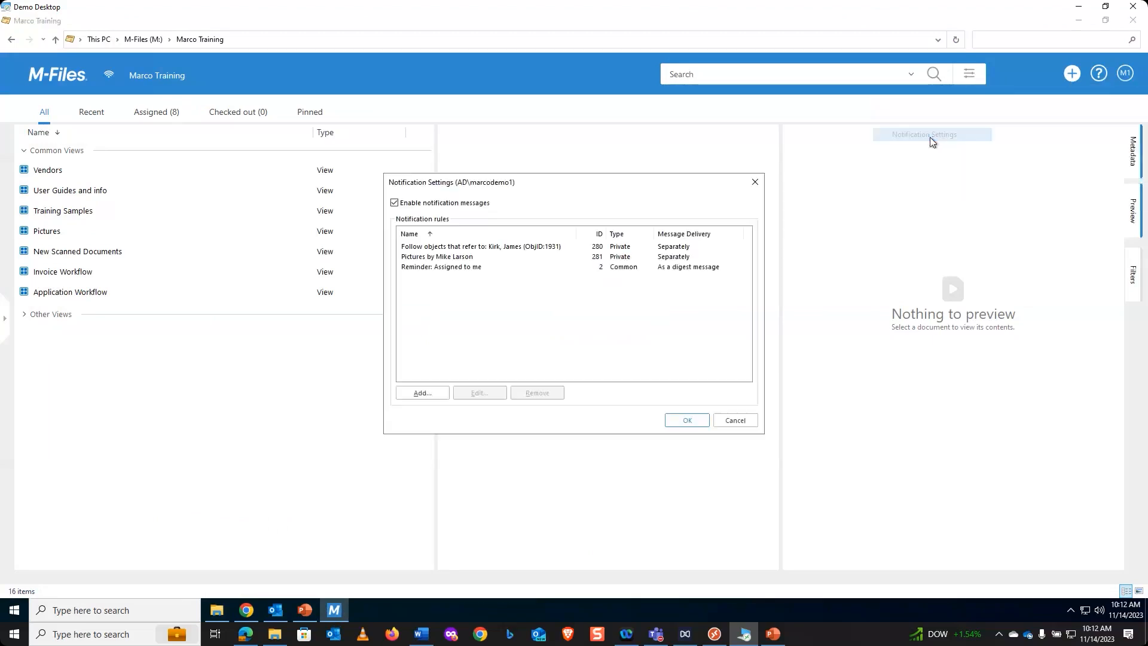
pyautogui.click(465, 250)
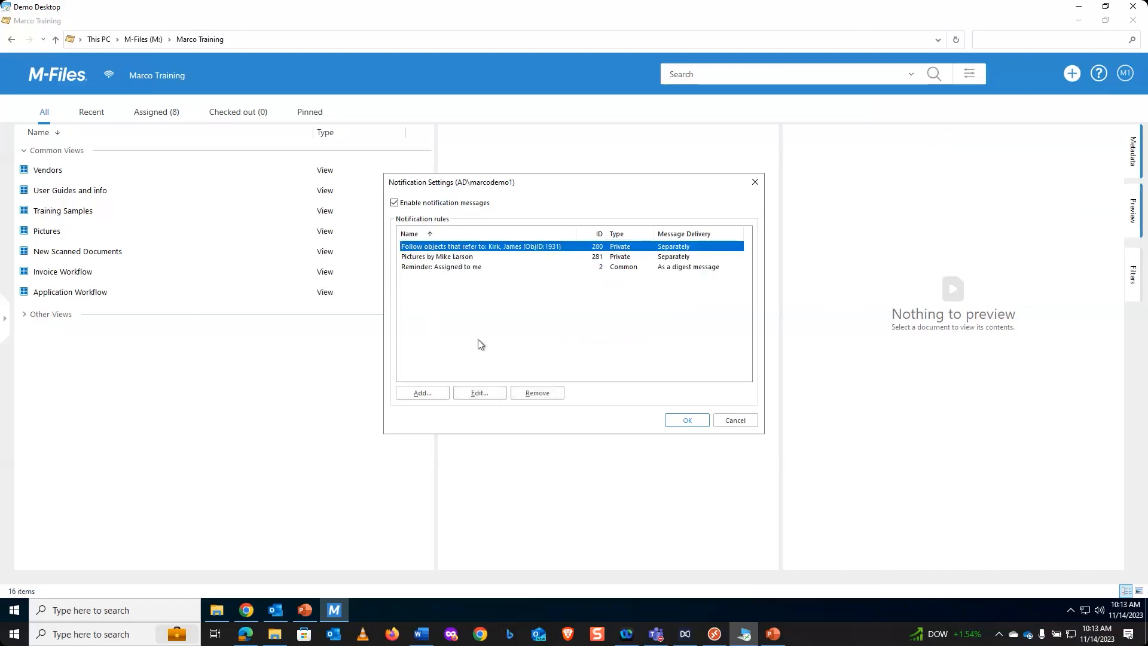
pyautogui.click(493, 390)
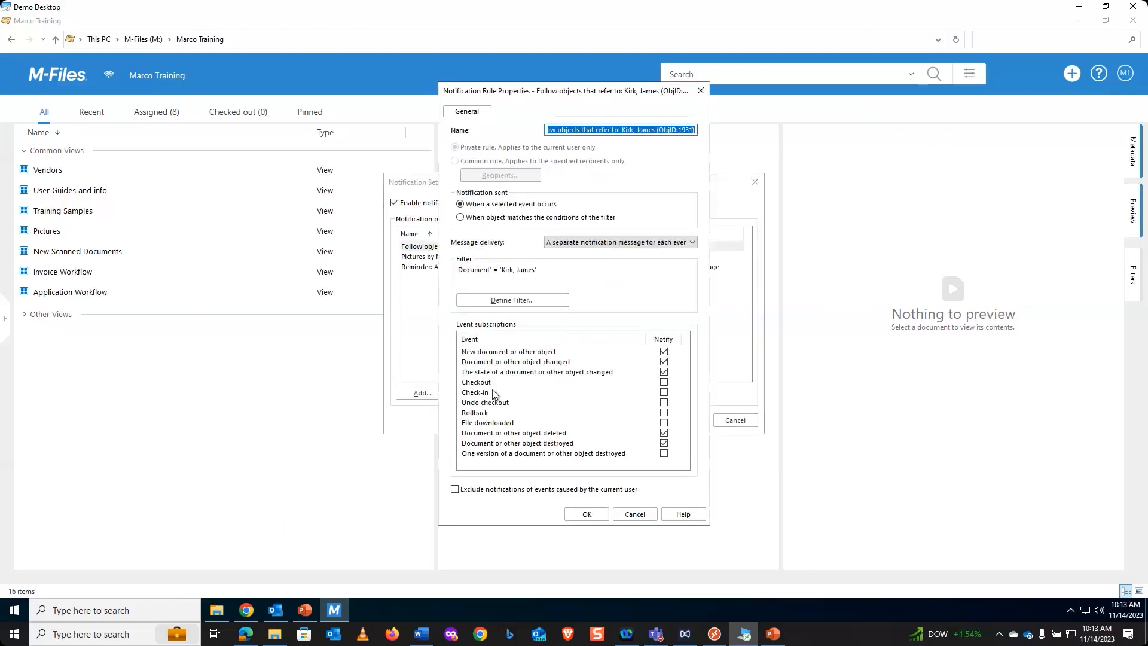
pyautogui.click(644, 518)
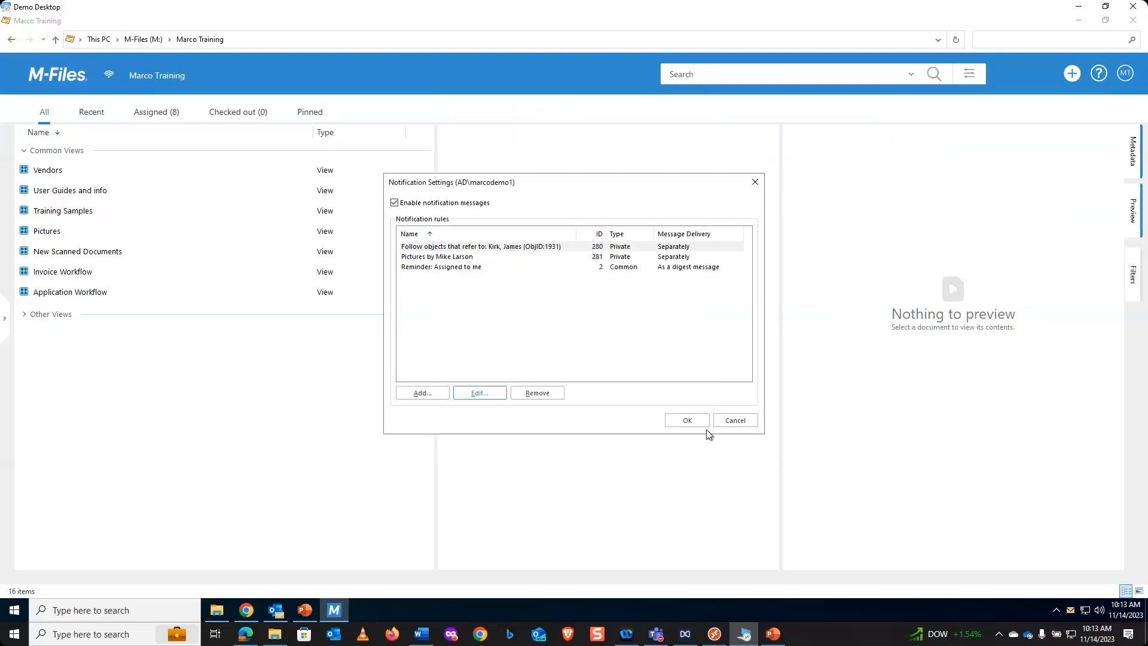
pyautogui.click(687, 420)
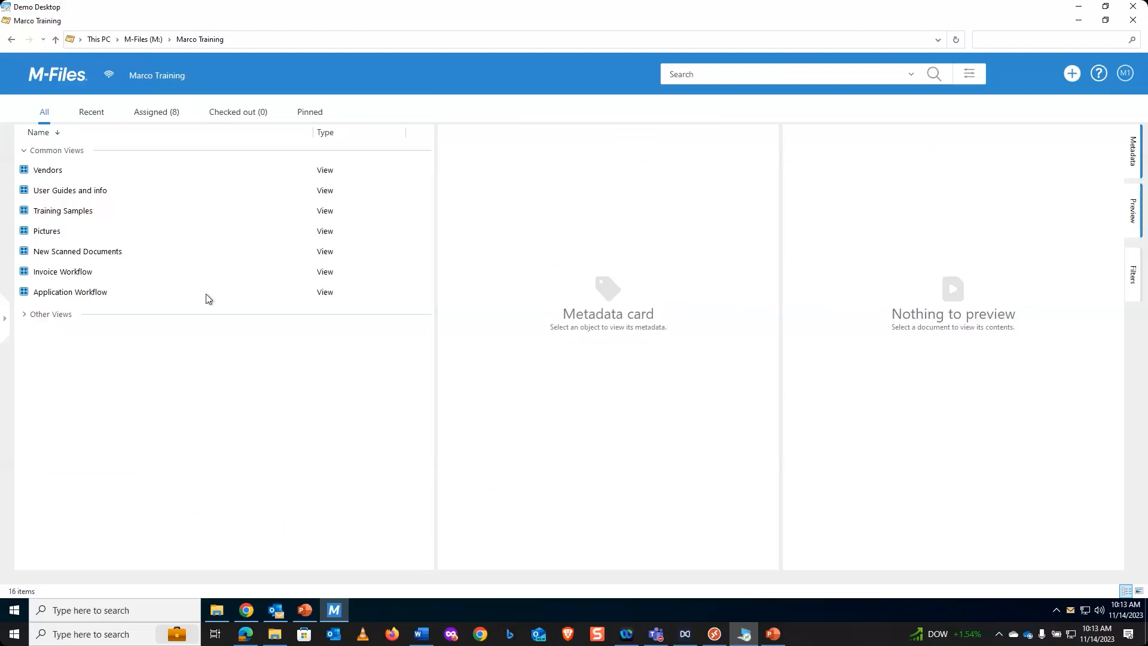
# - Move the applicant's recently accessed document to the 3. Schedule Interview workflow state without a comment and save it
pyautogui.click(92, 114)
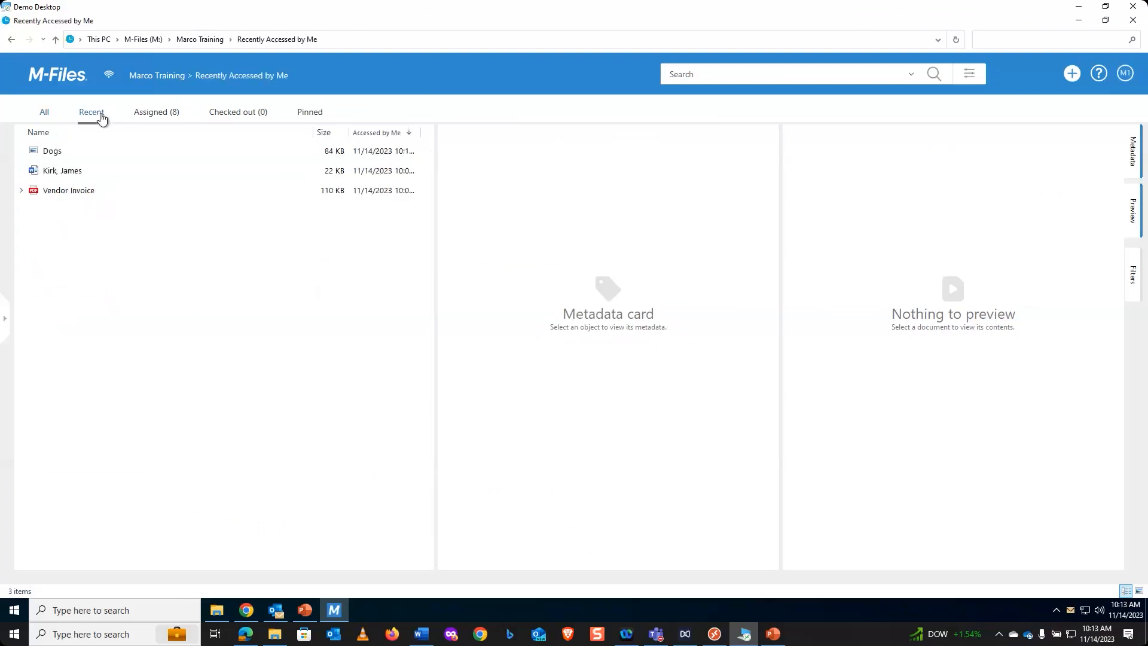
pyautogui.click(77, 175)
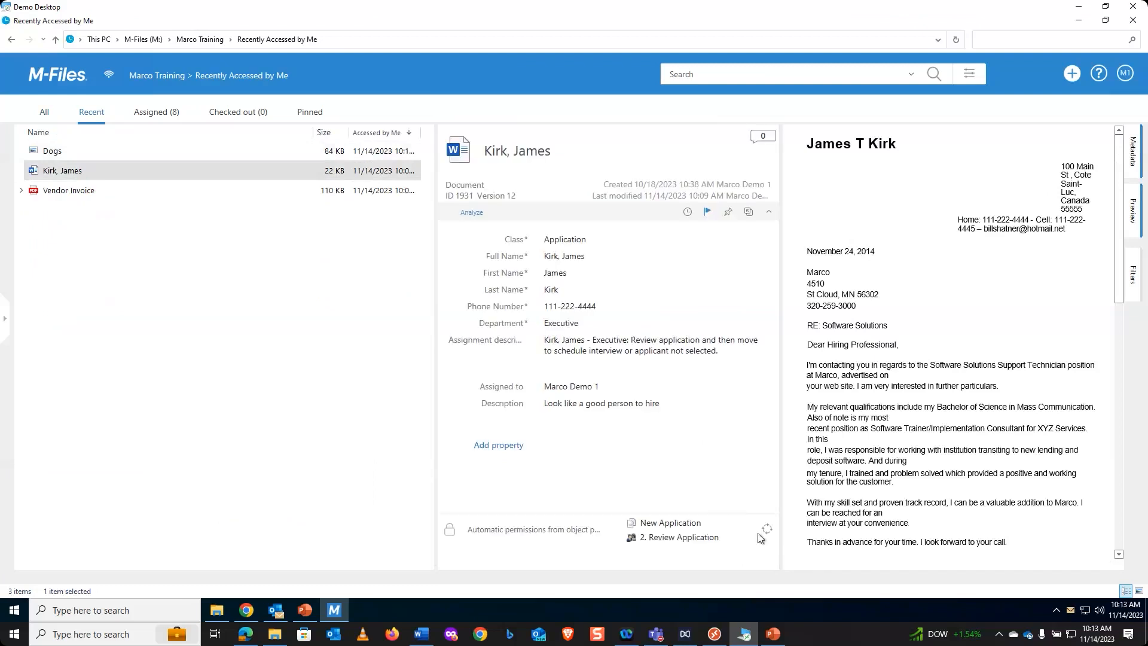
pyautogui.click(719, 537)
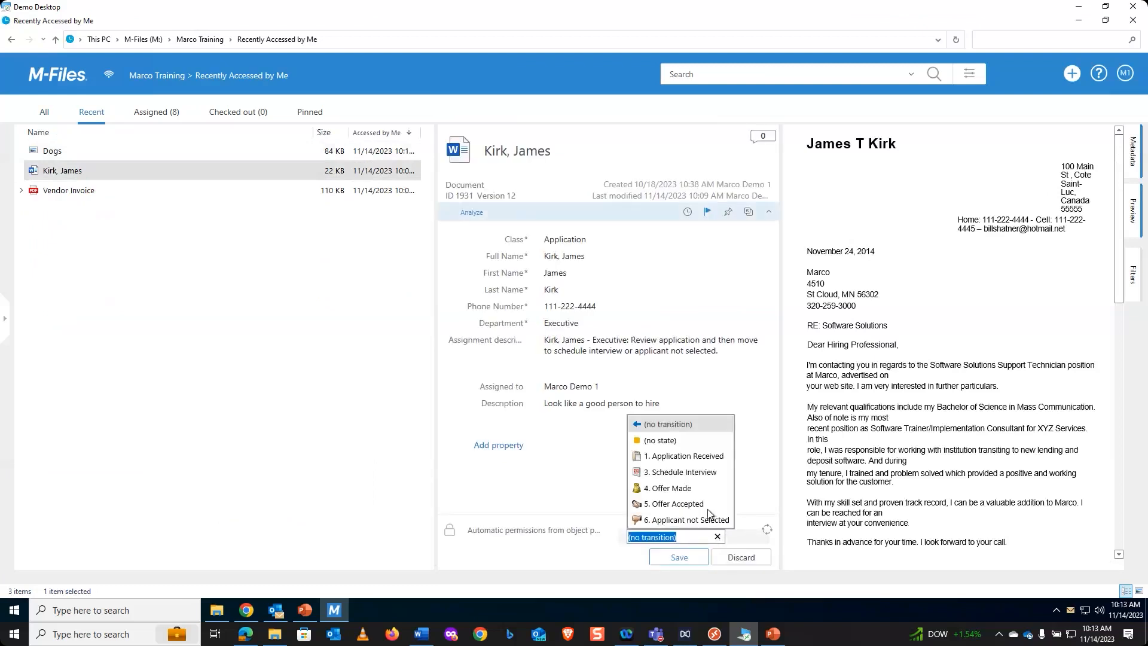
pyautogui.click(668, 473)
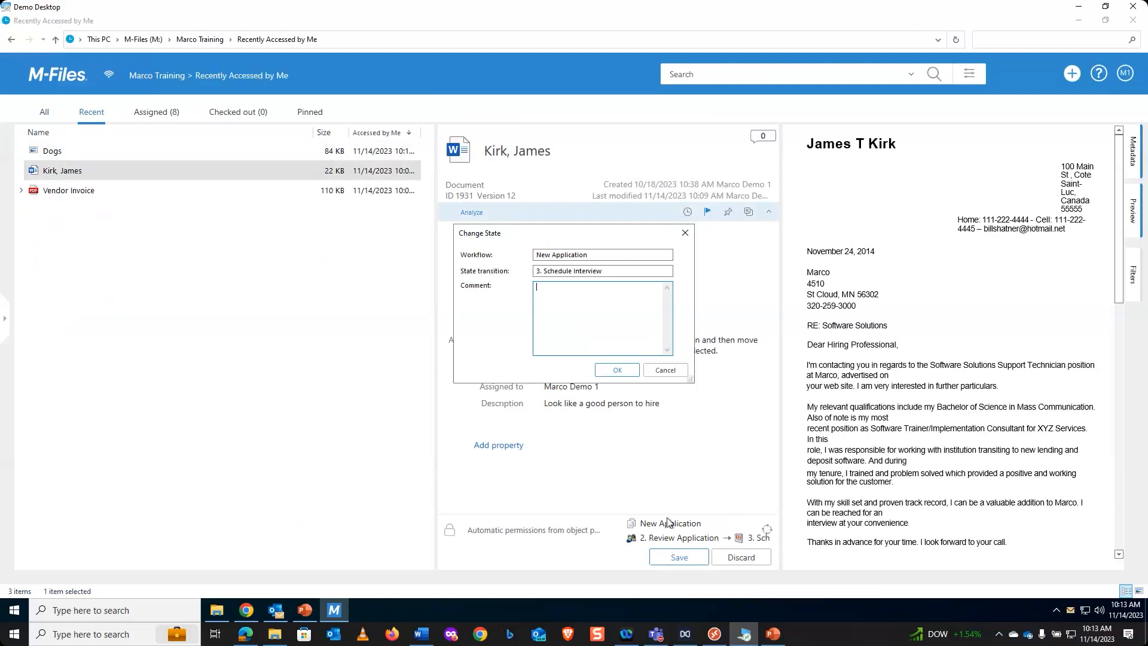
pyautogui.press('Return')
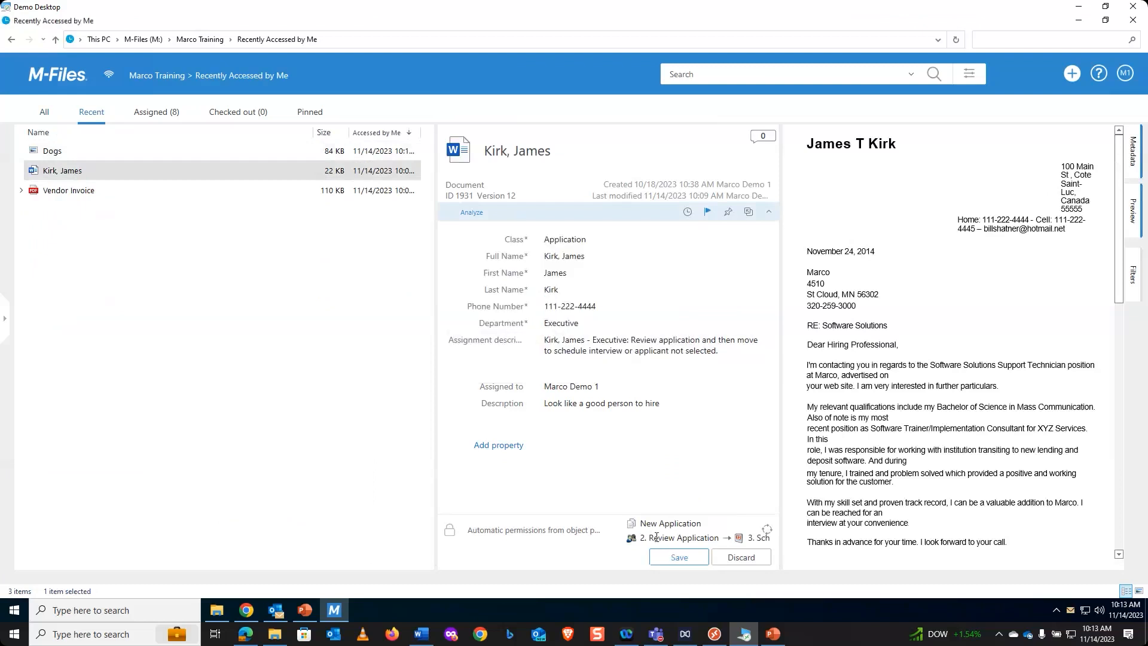
pyautogui.click(686, 560)
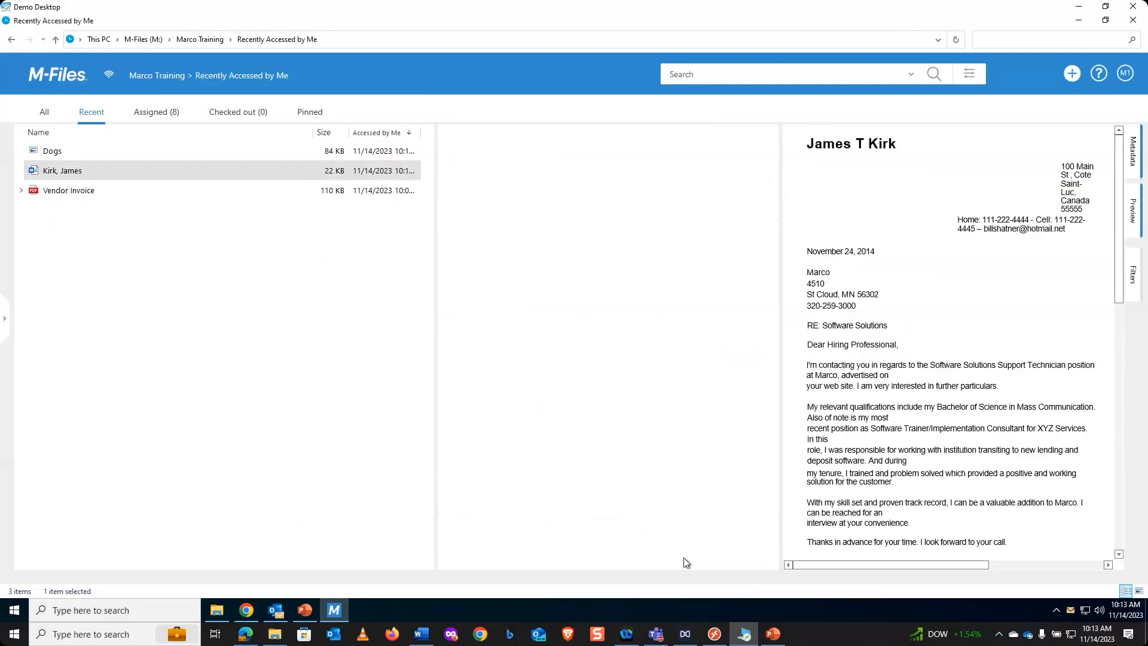
# - Switch to Outlook, read the New object, Object changed and Application has moved states notification emails, and return to M-Files
pyautogui.click(276, 610)
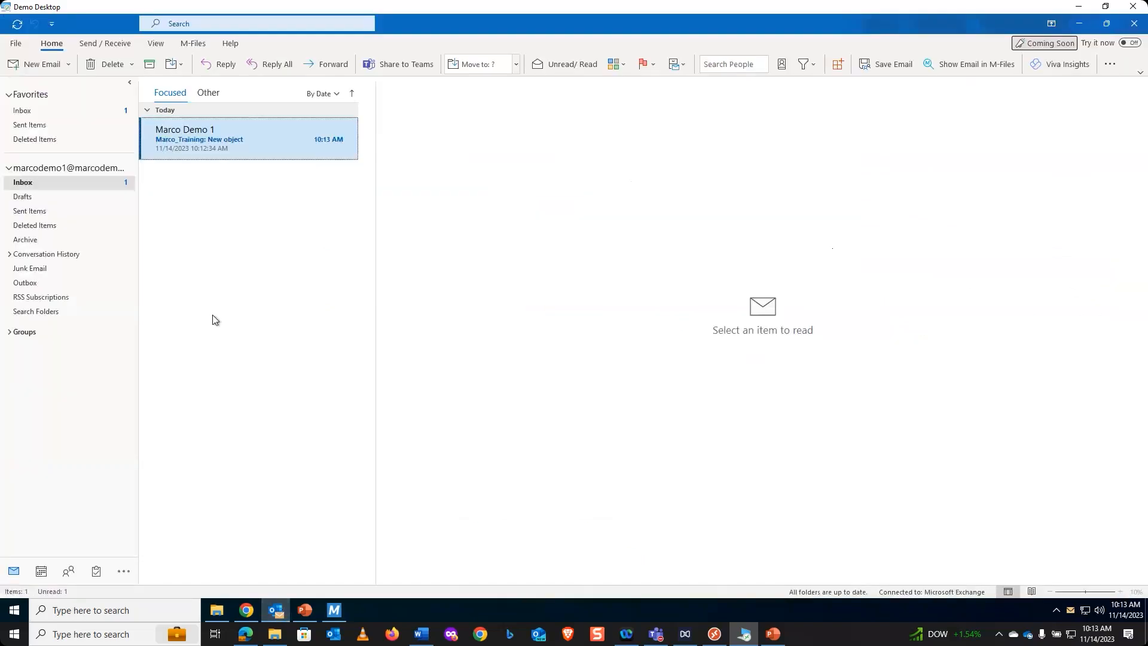
pyautogui.click(216, 140)
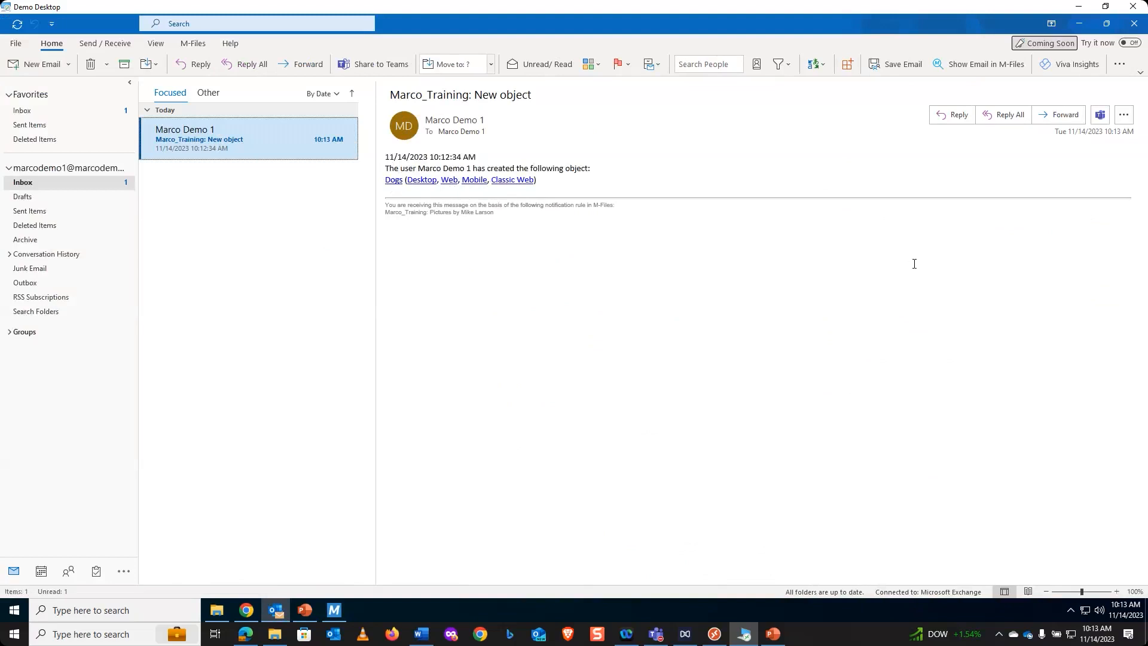
pyautogui.click(25, 199)
pyautogui.click(27, 184)
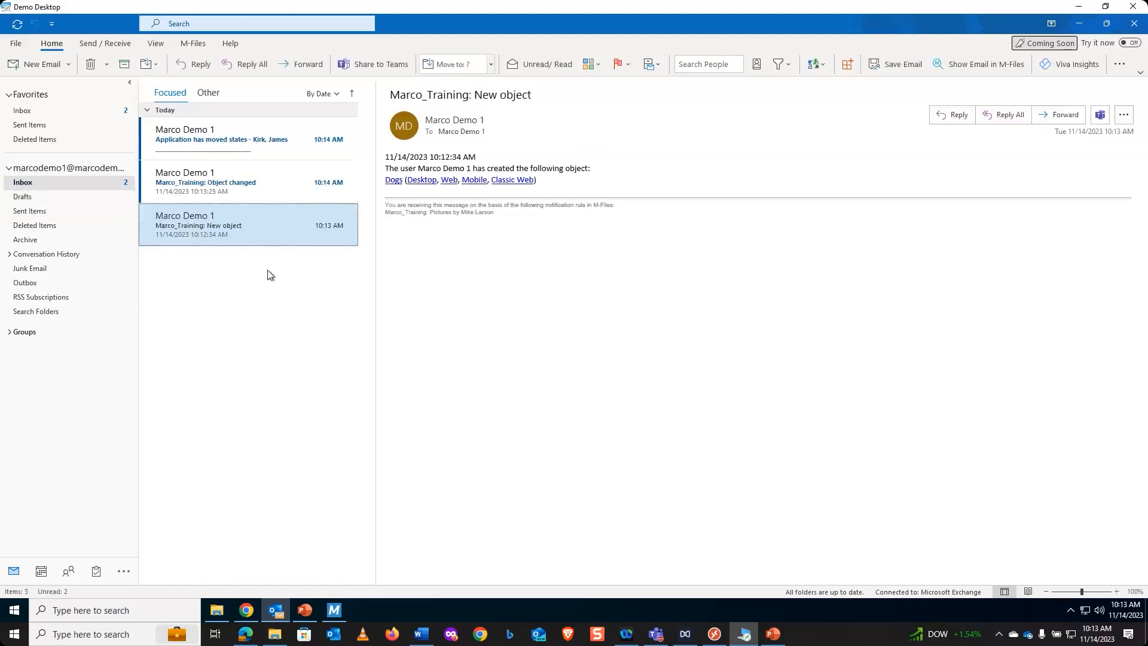
pyautogui.click(263, 184)
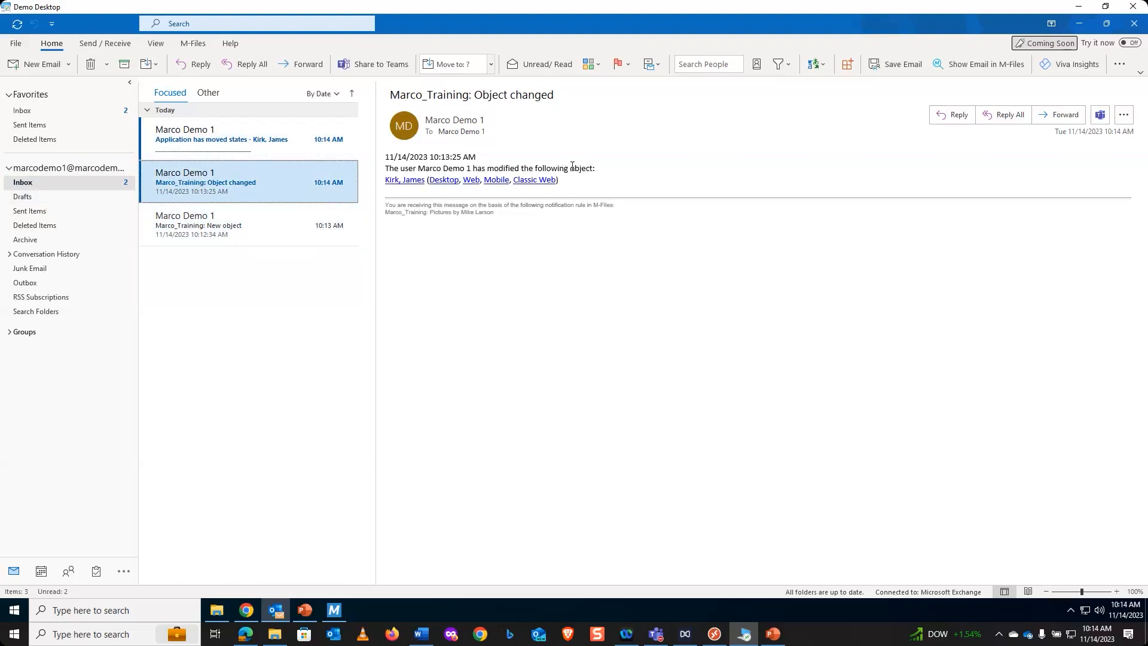
pyautogui.click(255, 135)
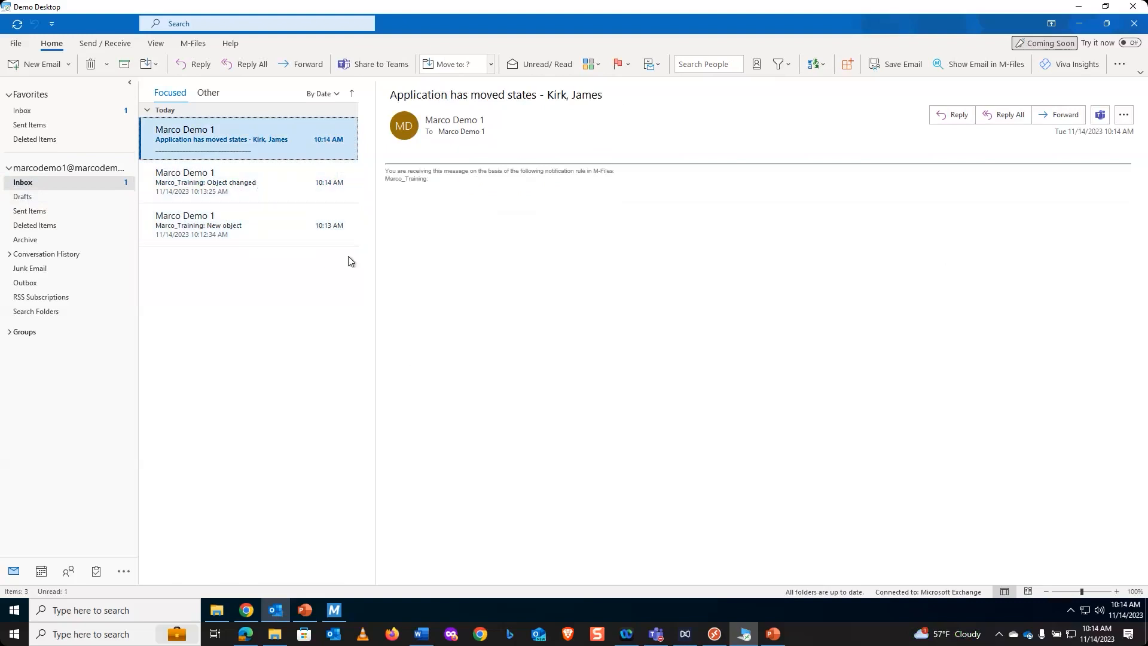
pyautogui.click(1083, 24)
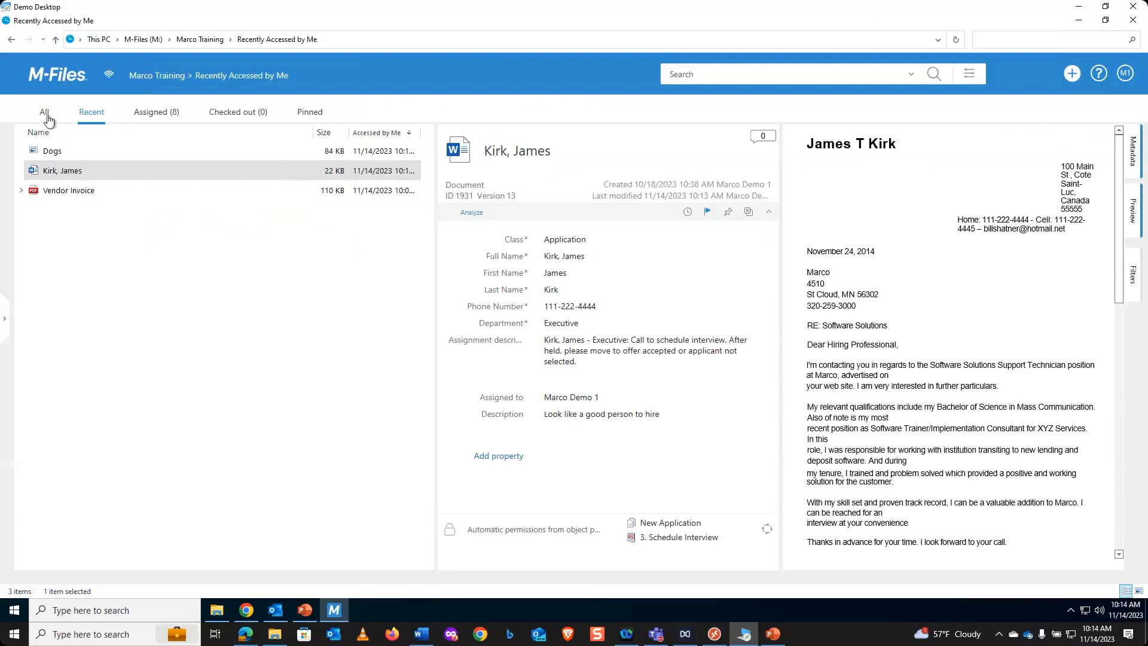
# - Return to the vault's home view and add Marco Demo 2 as a substitute user in the user settings
pyautogui.click(45, 113)
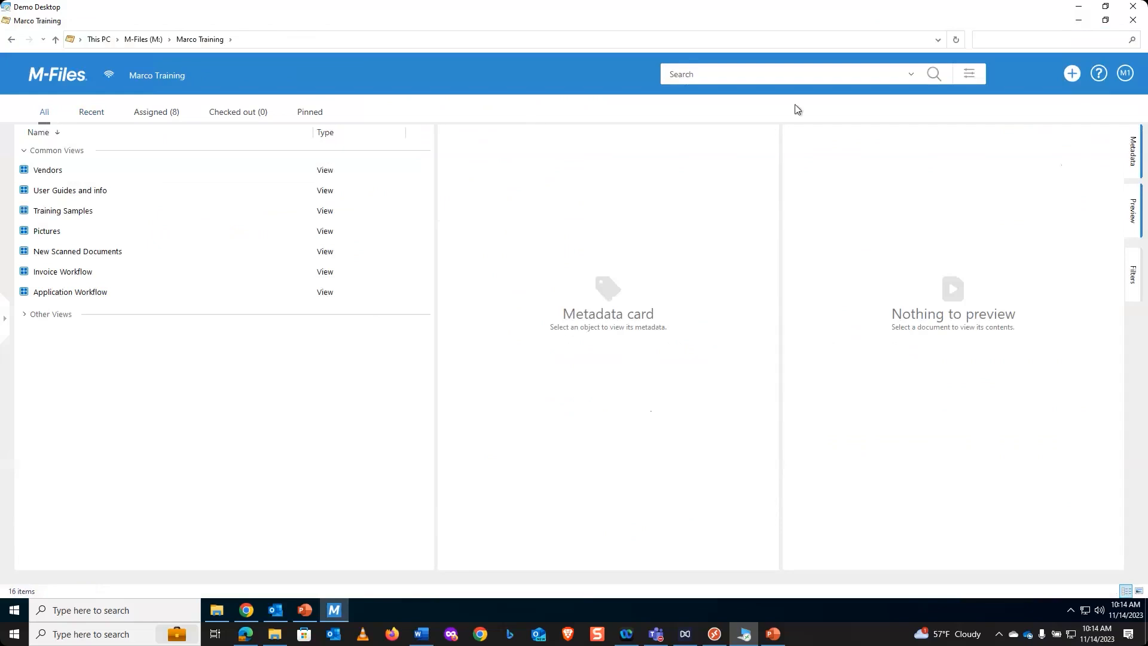
pyautogui.click(1127, 74)
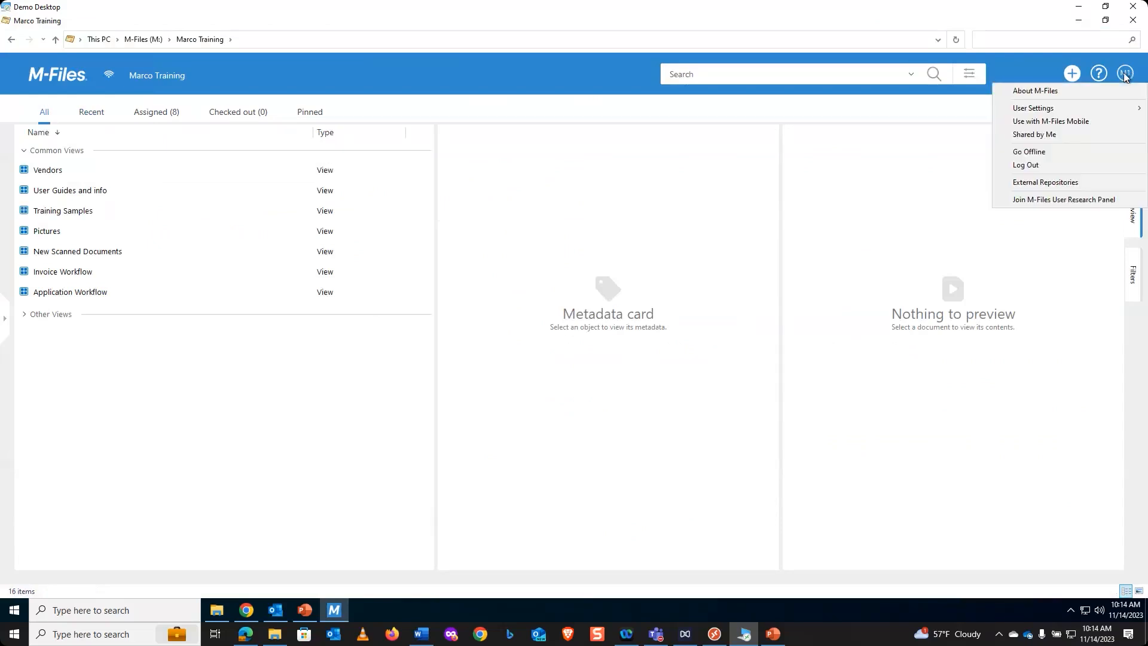
pyautogui.moveTo(1081, 109)
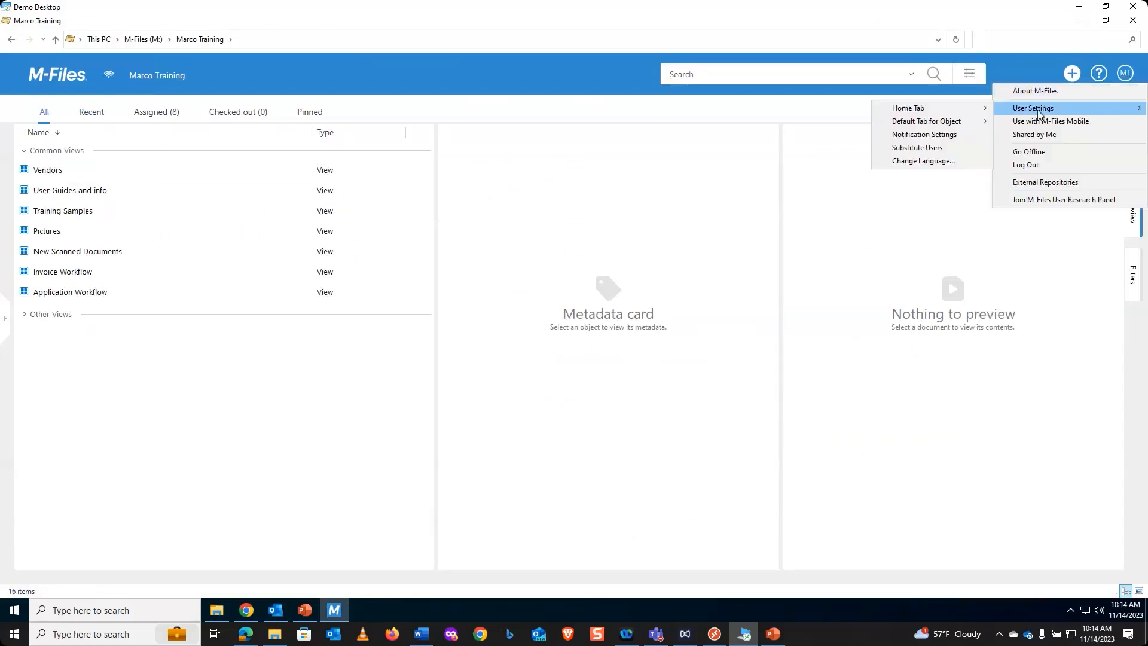
pyautogui.moveTo(938, 124)
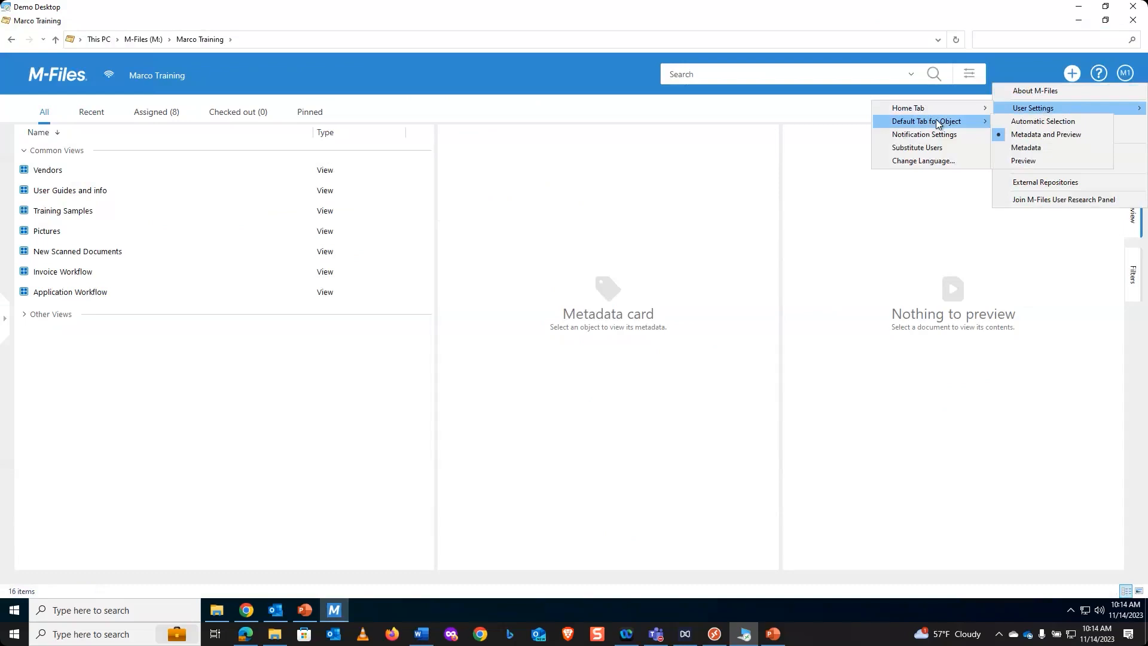
pyautogui.click(941, 153)
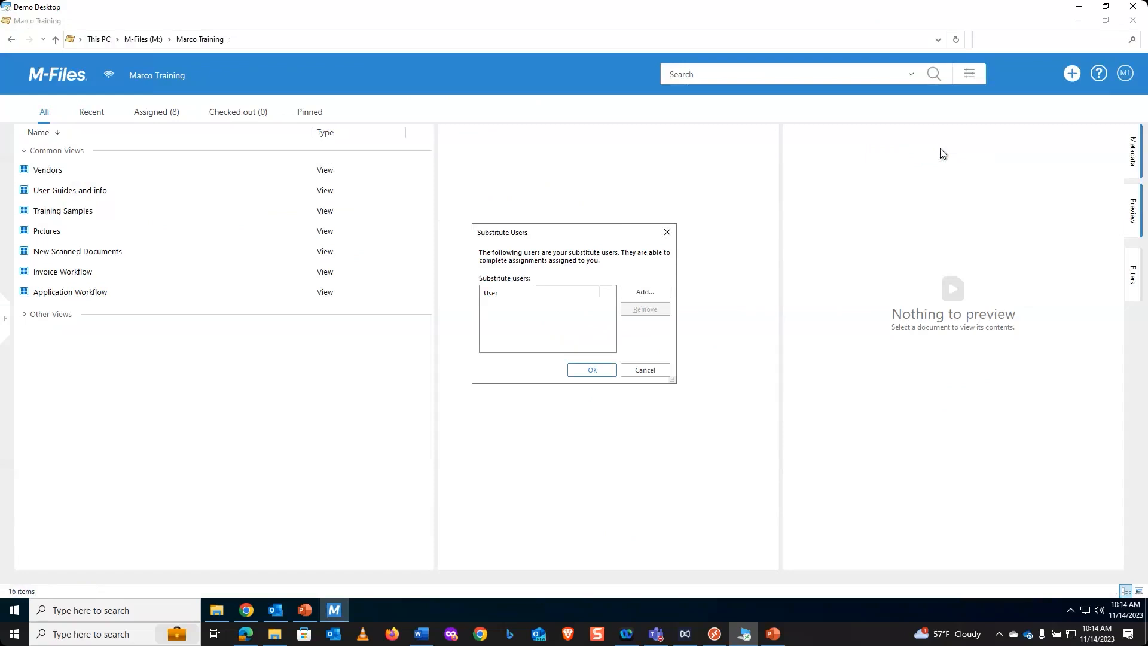
pyautogui.click(640, 293)
pyautogui.click(640, 292)
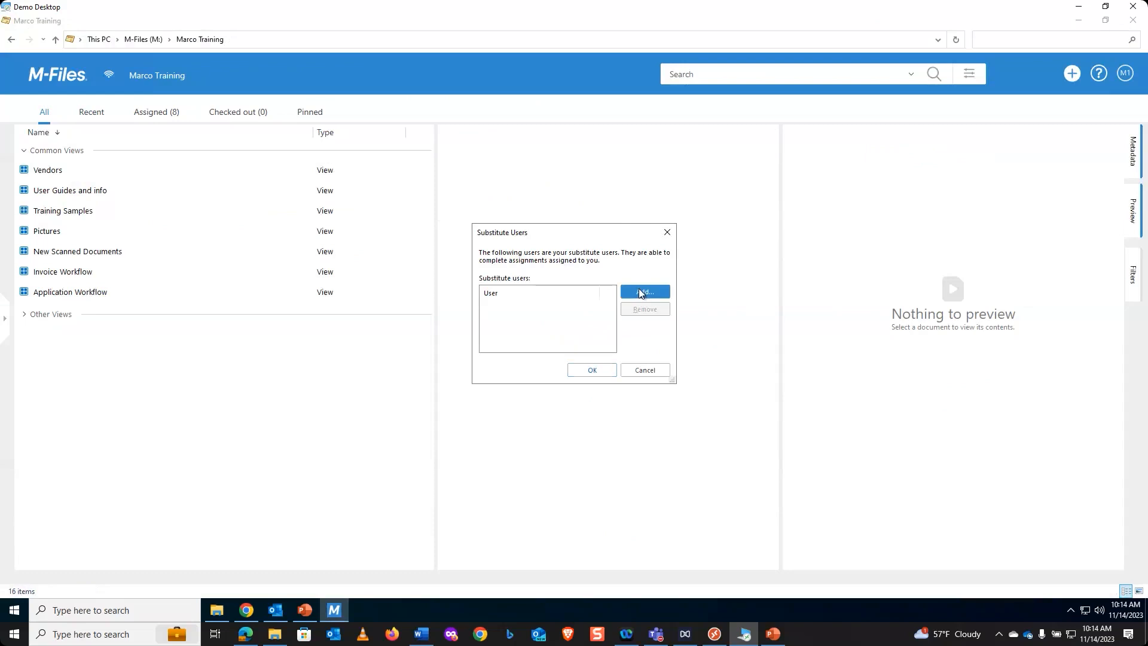
pyautogui.click(519, 291)
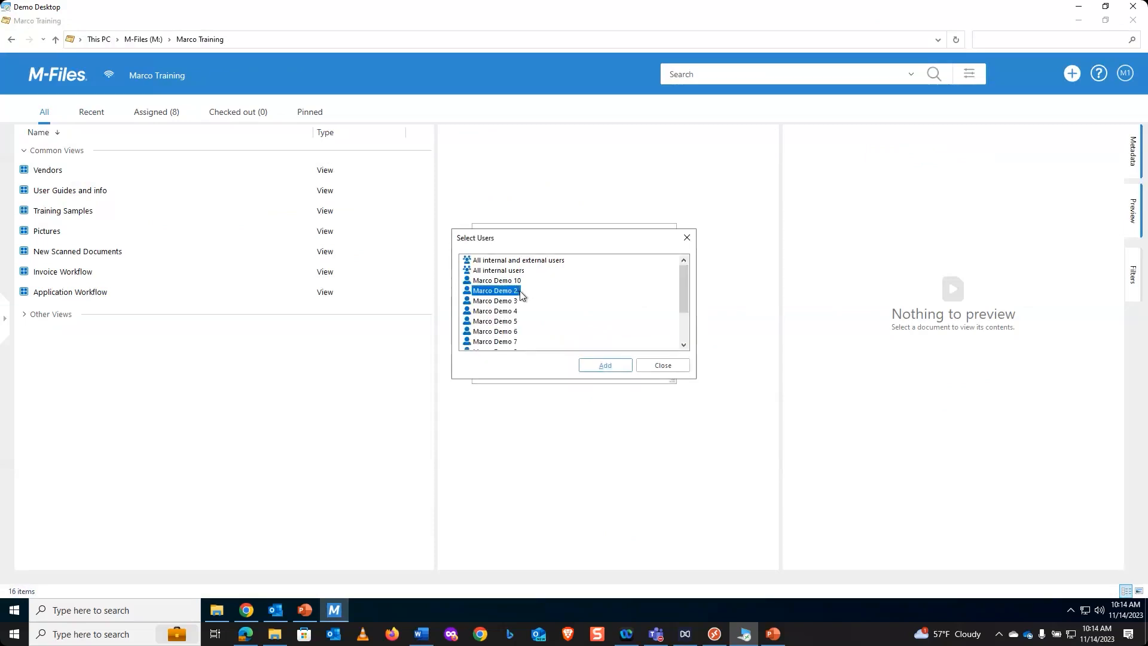
pyautogui.click(607, 366)
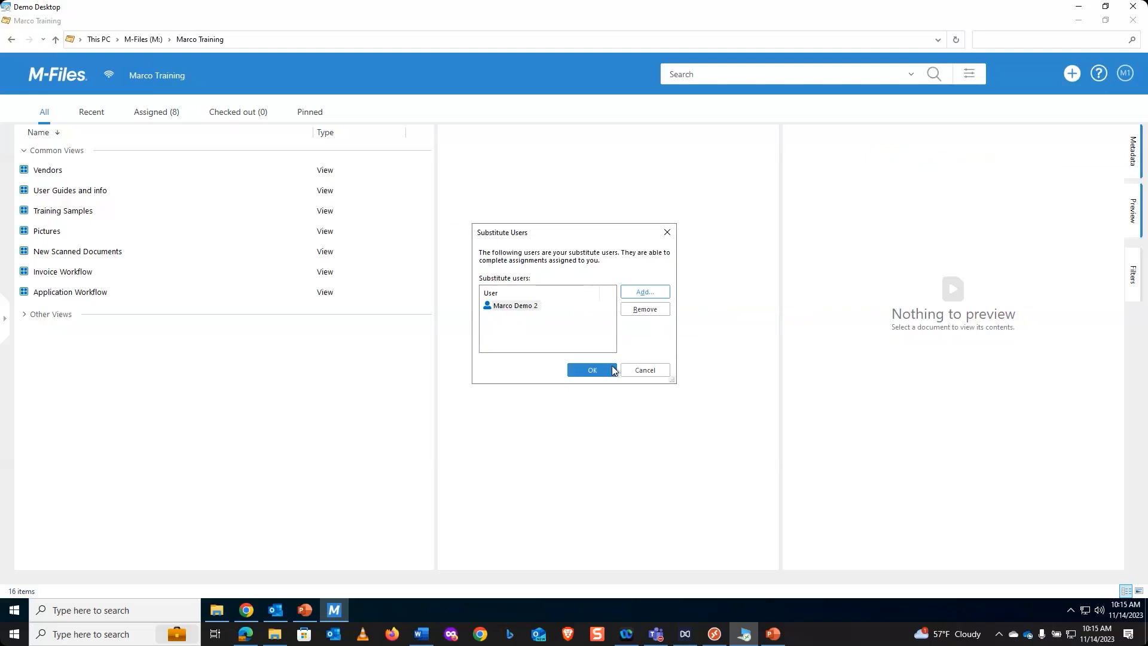
# - Remove Marco Demo 2 from the substitute users and apply the change
pyautogui.click(531, 308)
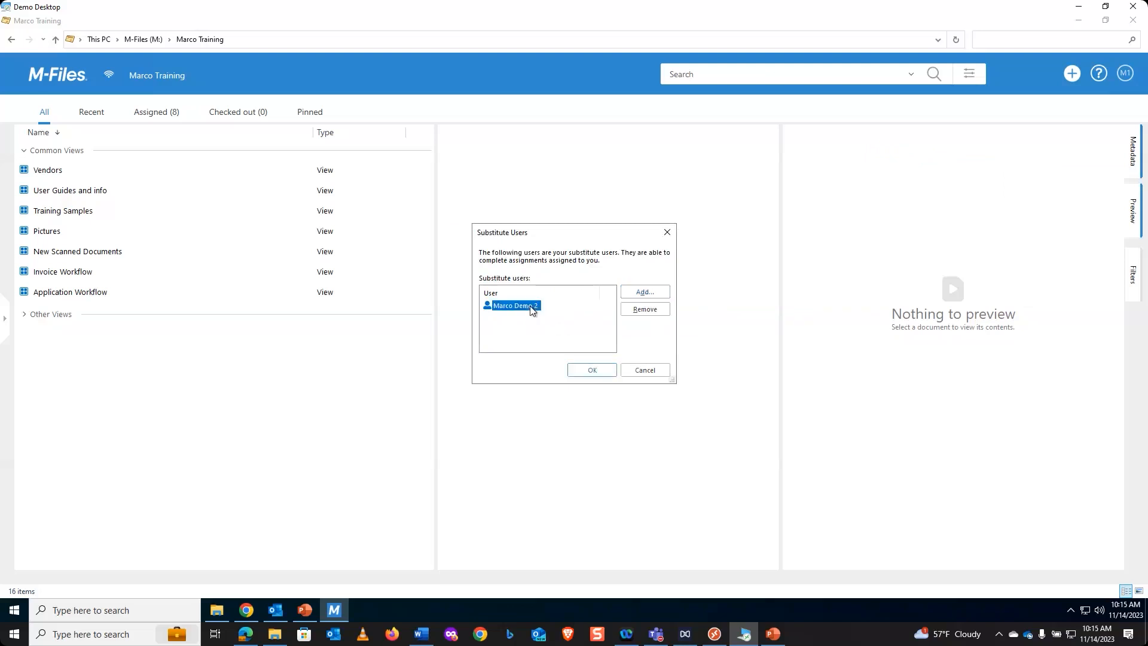
pyautogui.click(654, 309)
pyautogui.click(599, 369)
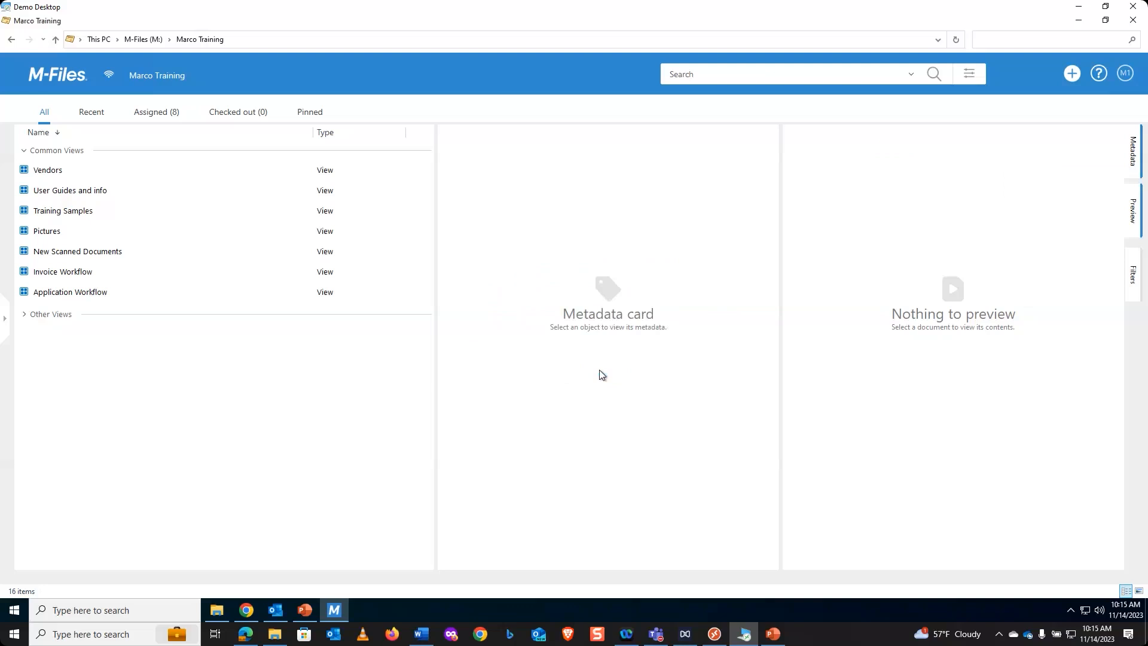
# - Review the available software languages in the Change Language user settings and close them without changing anything
pyautogui.click(1125, 74)
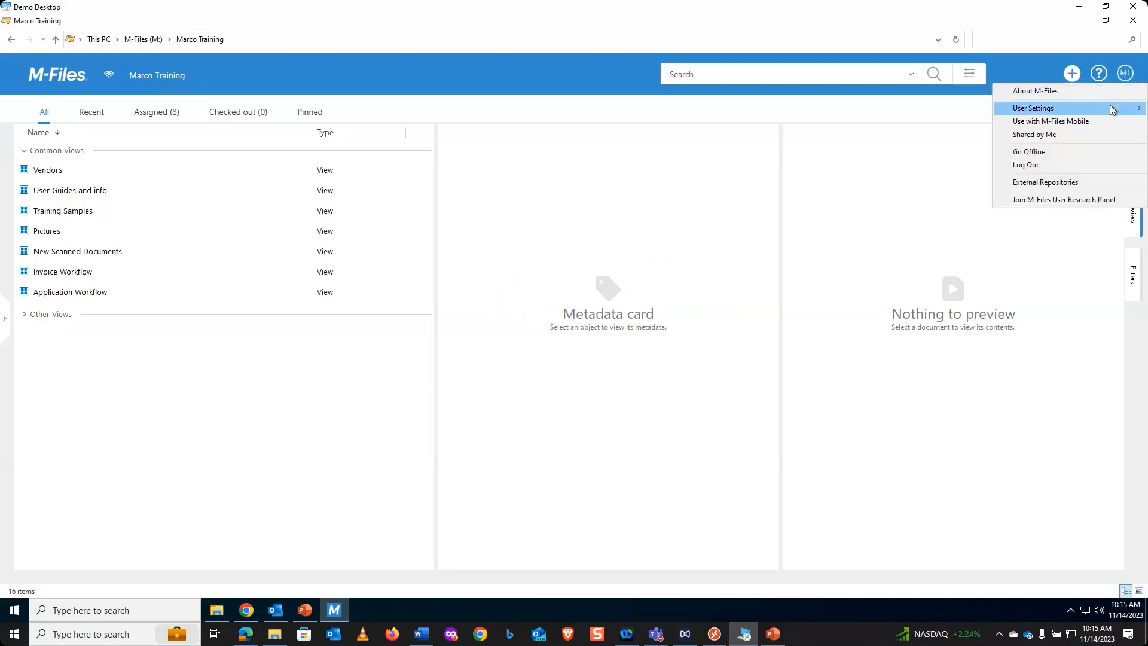
pyautogui.moveTo(1111, 108)
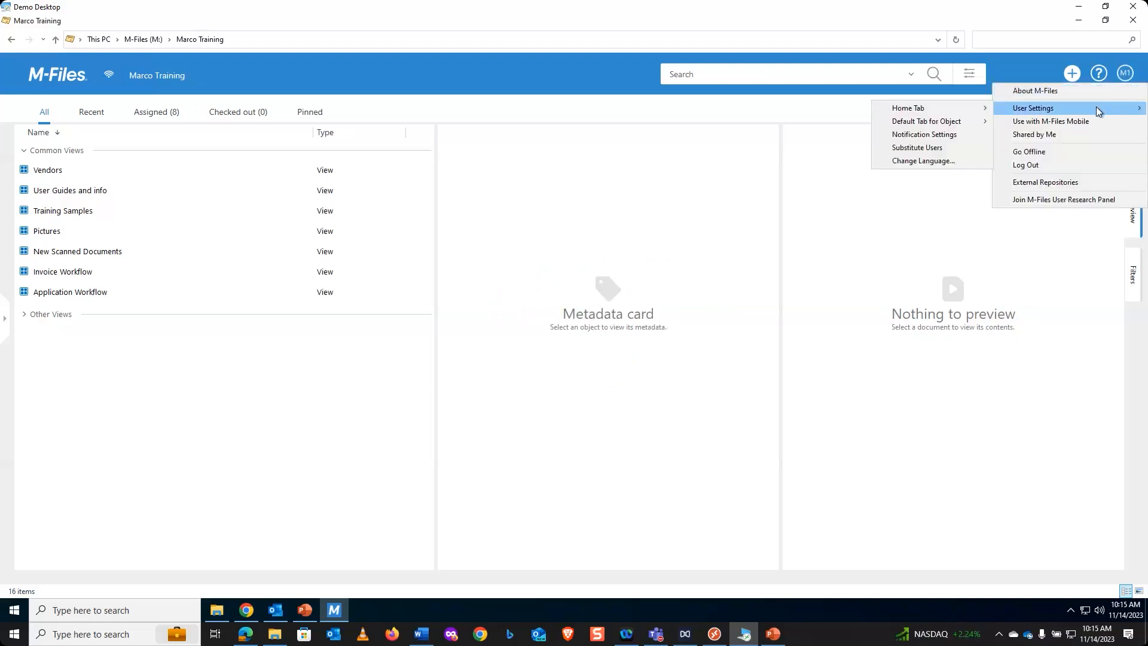
pyautogui.click(937, 164)
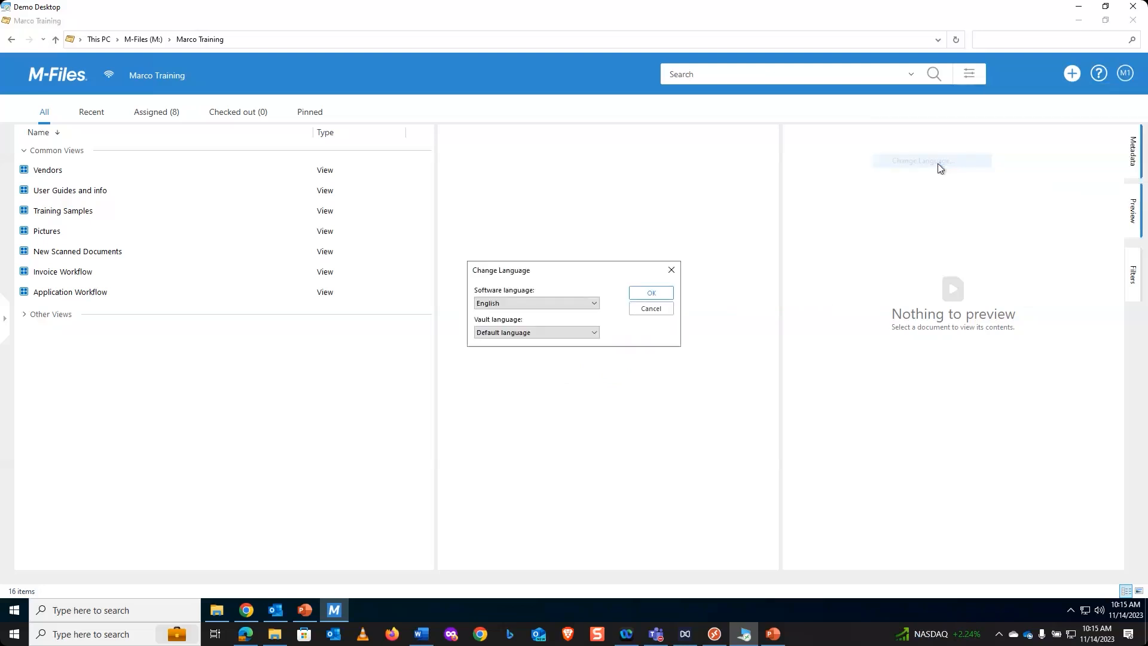
pyautogui.click(595, 305)
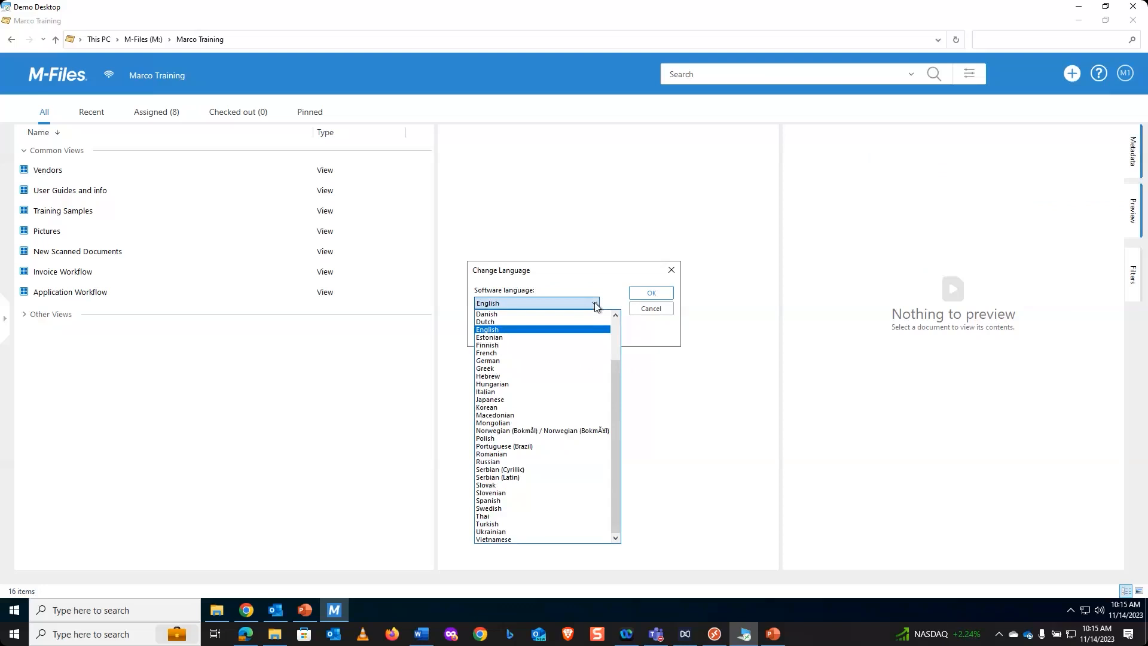
pyautogui.click(739, 292)
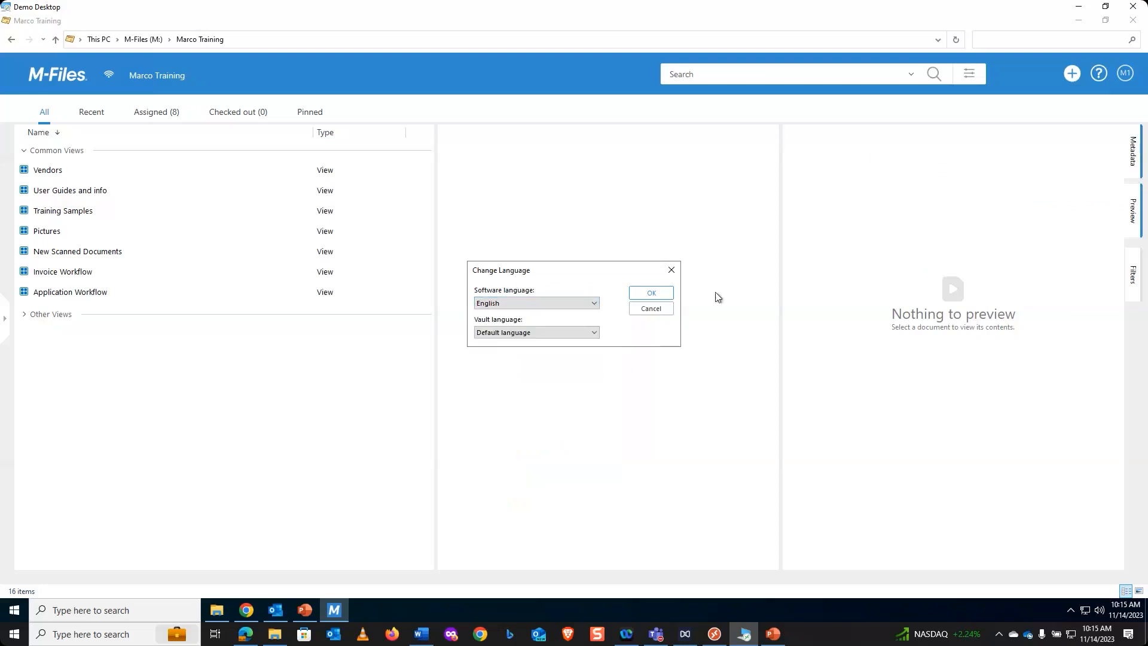
pyautogui.click(650, 309)
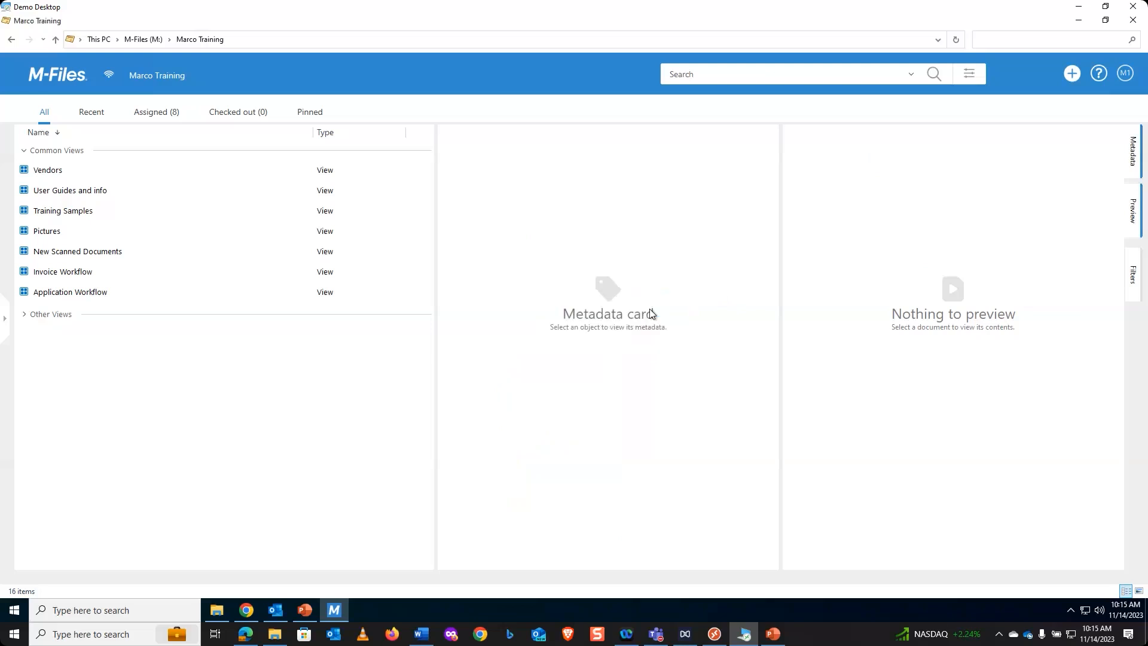
# - Minimize M-Files, switch to PowerPoint, select the Question and Answer slide, and minimize the presentation
pyautogui.click(1079, 19)
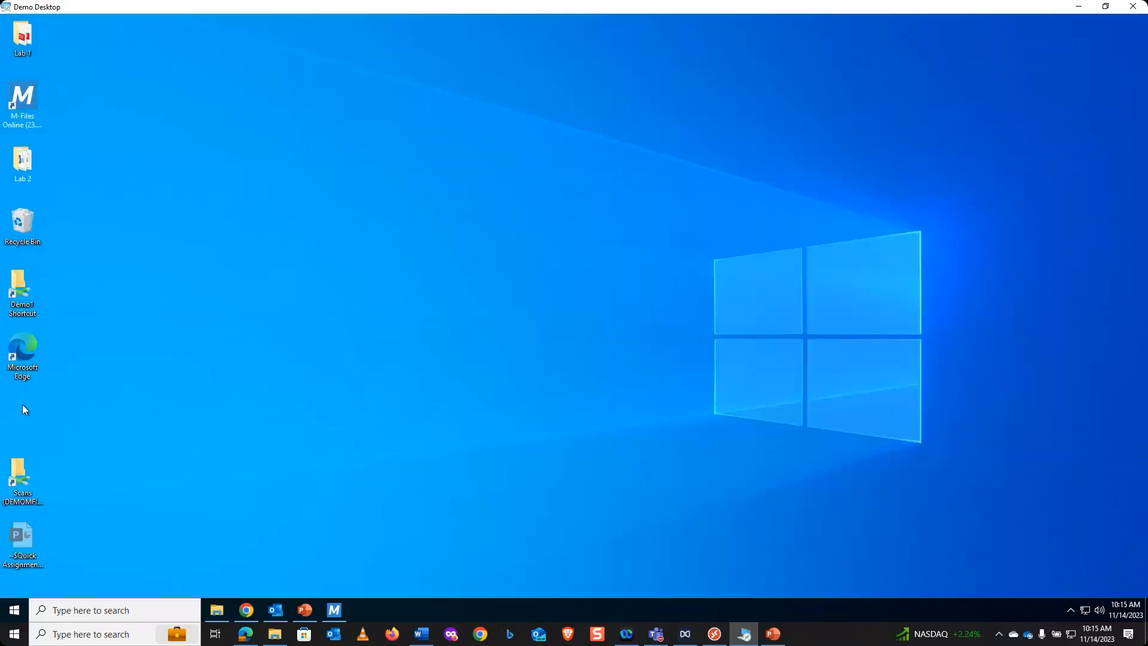
pyautogui.click(305, 610)
pyautogui.click(114, 508)
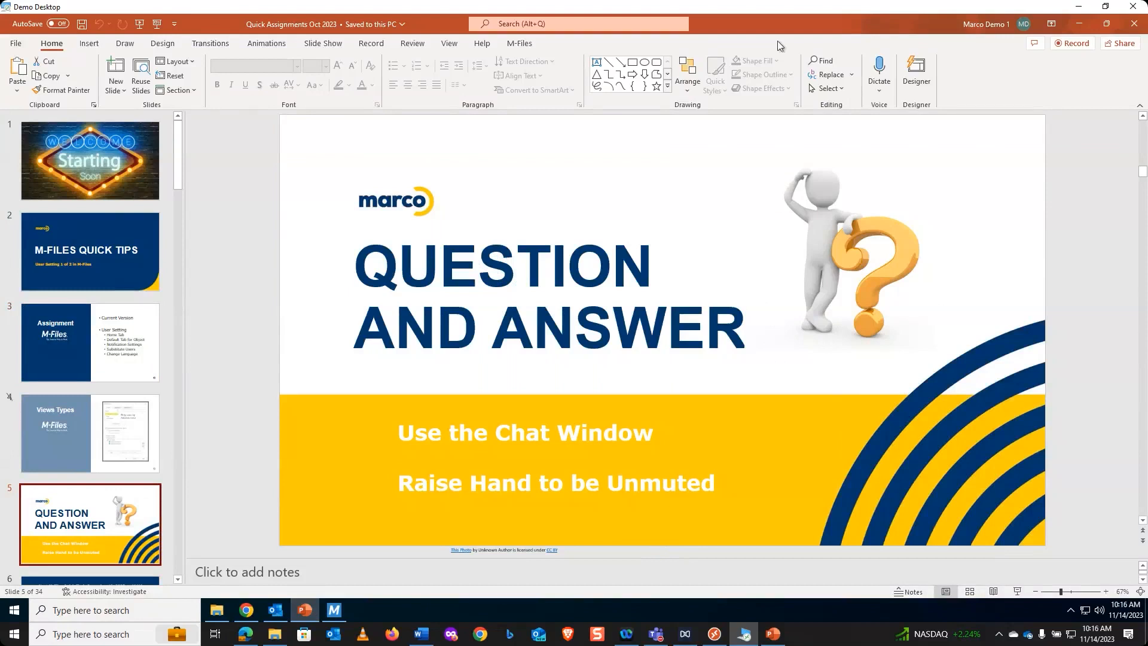
pyautogui.click(1079, 24)
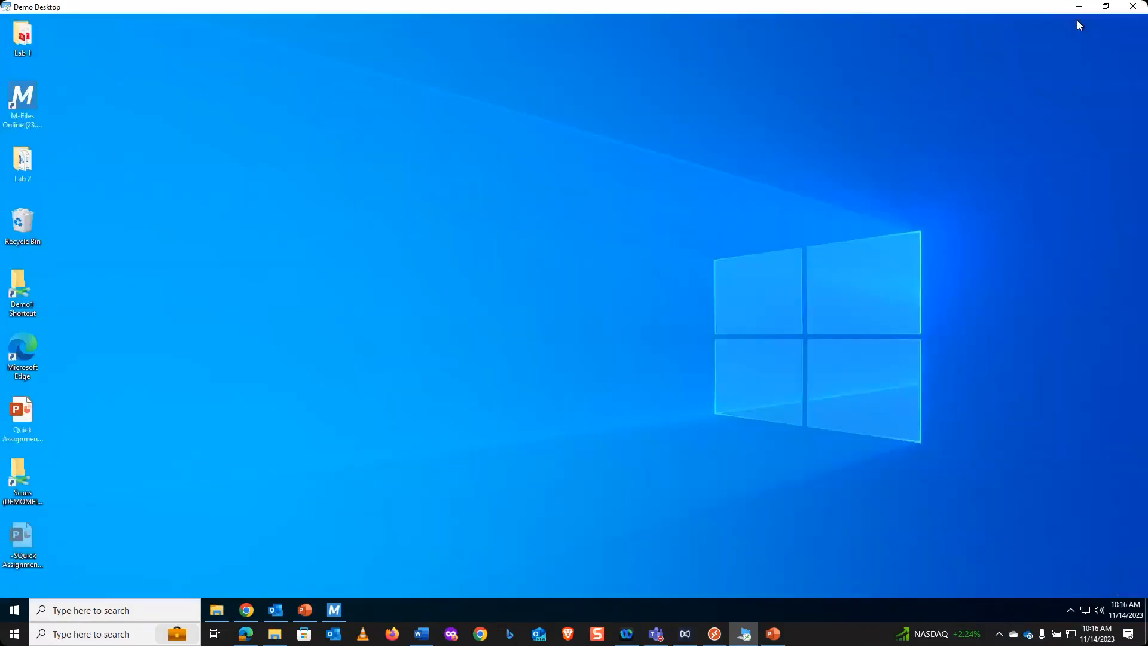
# - Return to M-Files and check the installed version in the About M-Files information
pyautogui.click(330, 610)
pyautogui.click(1125, 74)
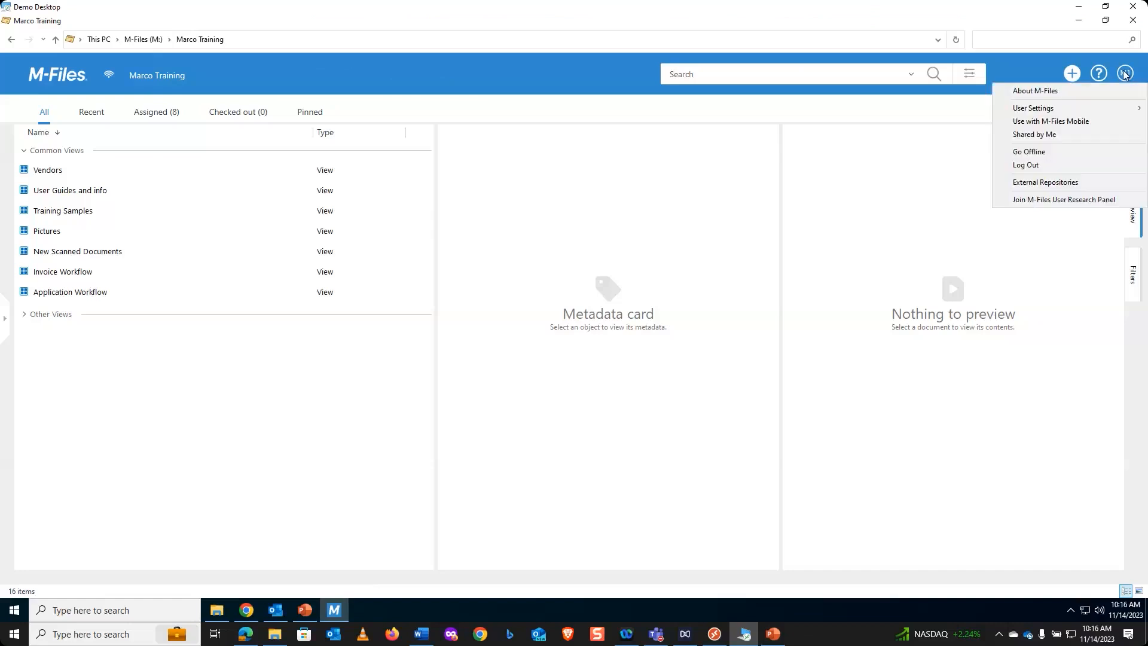
pyautogui.click(1098, 95)
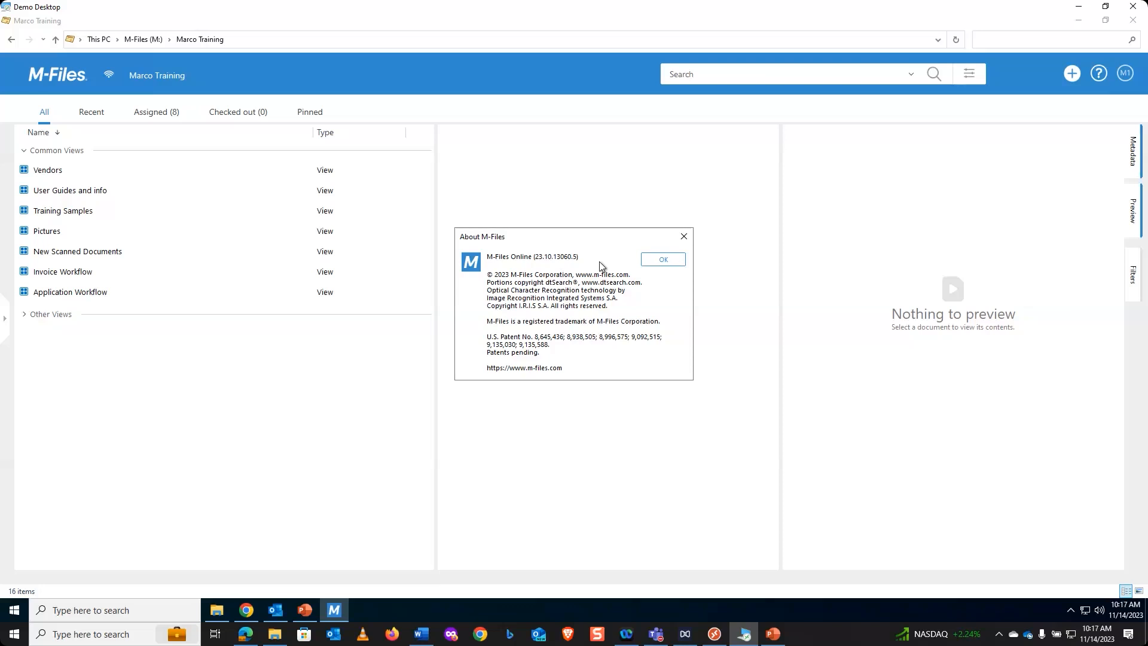
pyautogui.click(671, 260)
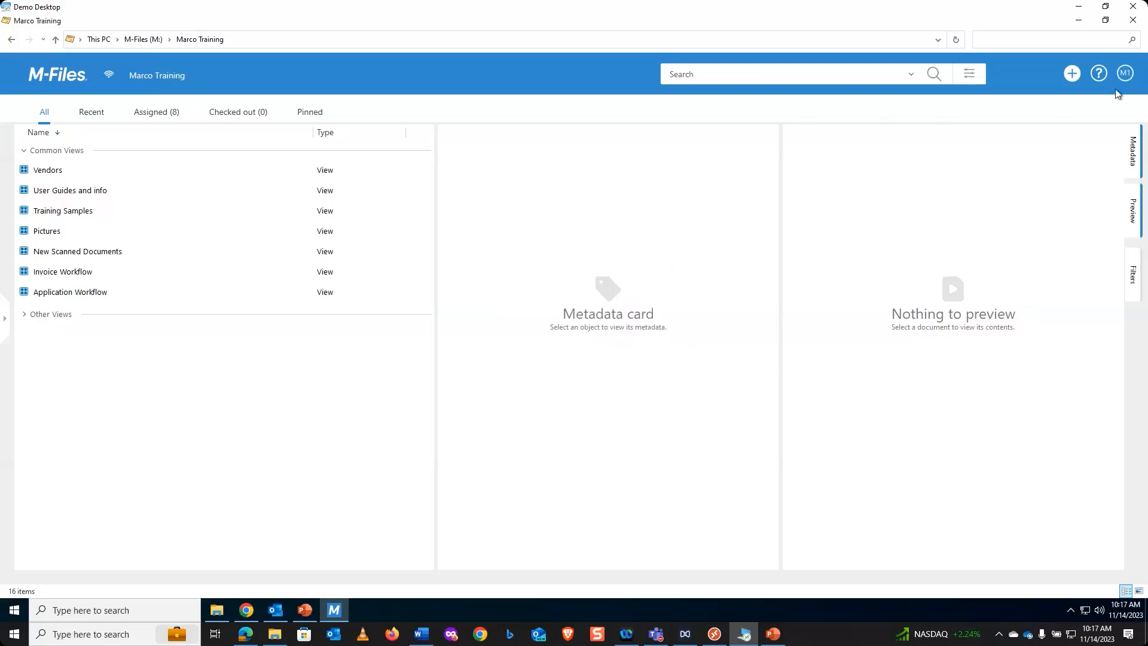
# - Review the list of notification rules in the Notification Settings and close it without changes
pyautogui.click(1127, 74)
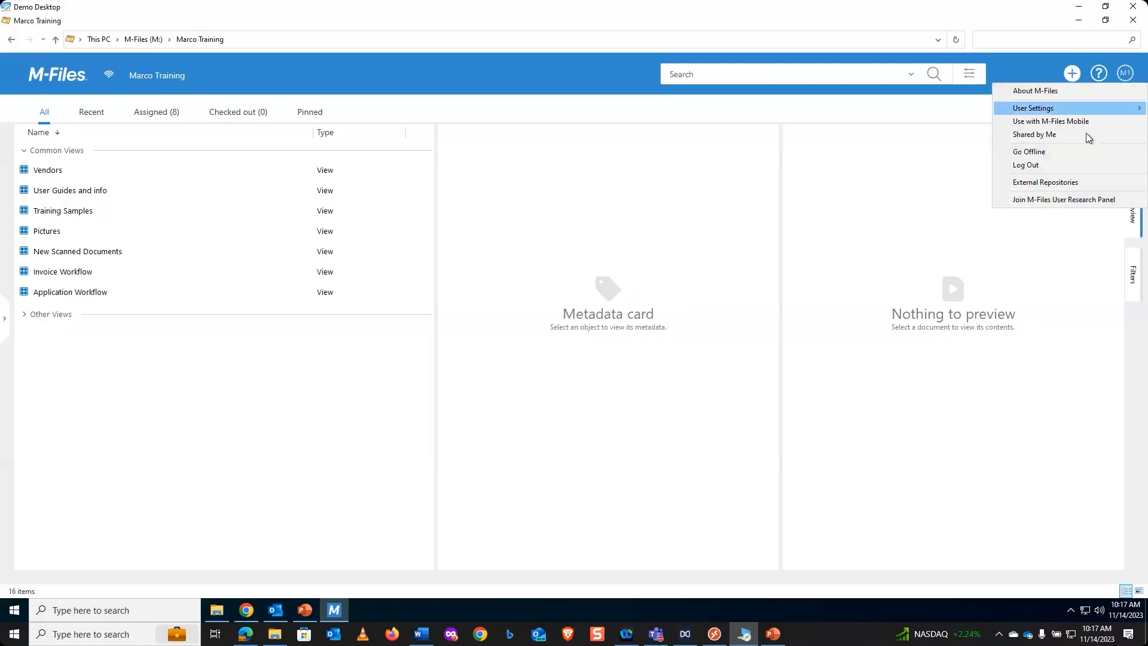
pyautogui.moveTo(1090, 110)
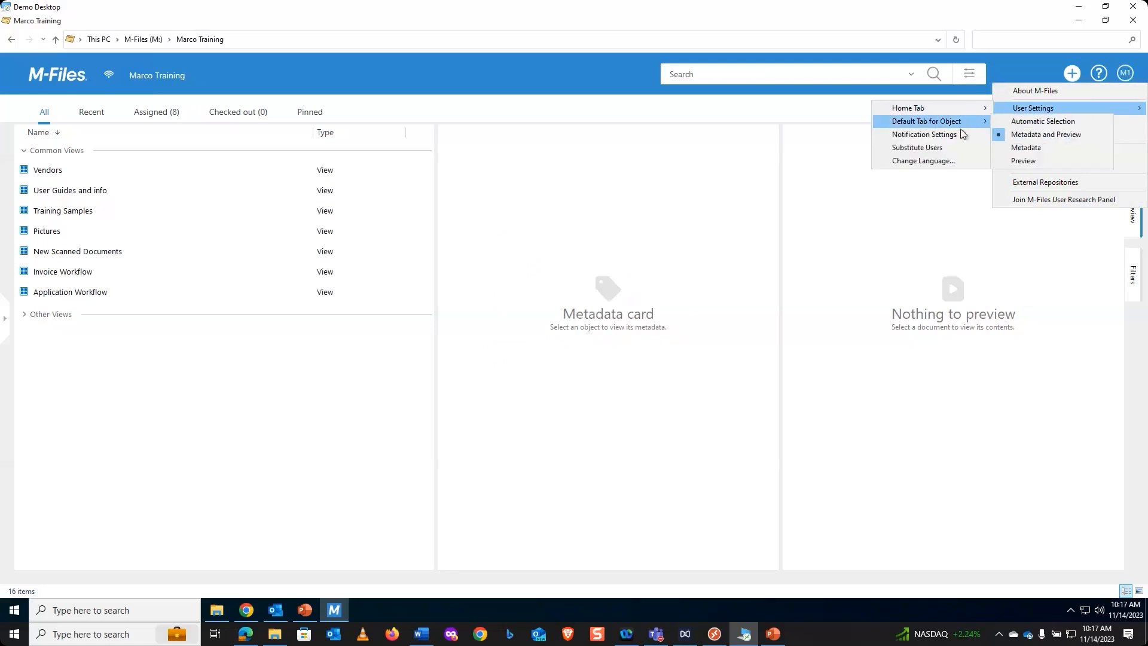
pyautogui.click(956, 145)
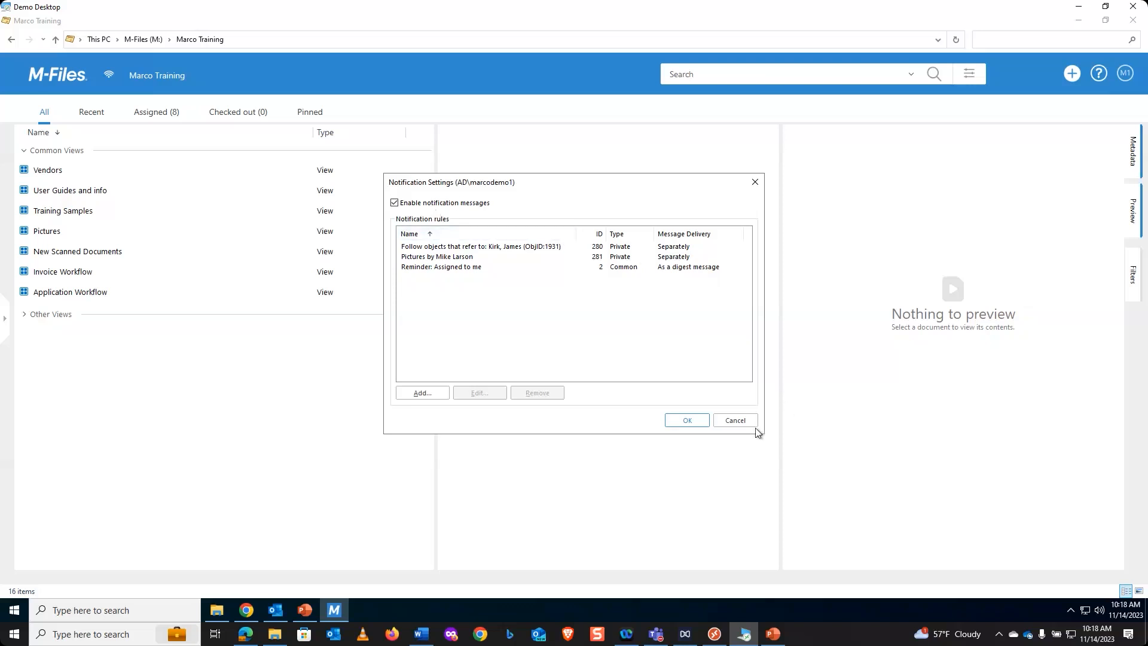
pyautogui.click(741, 422)
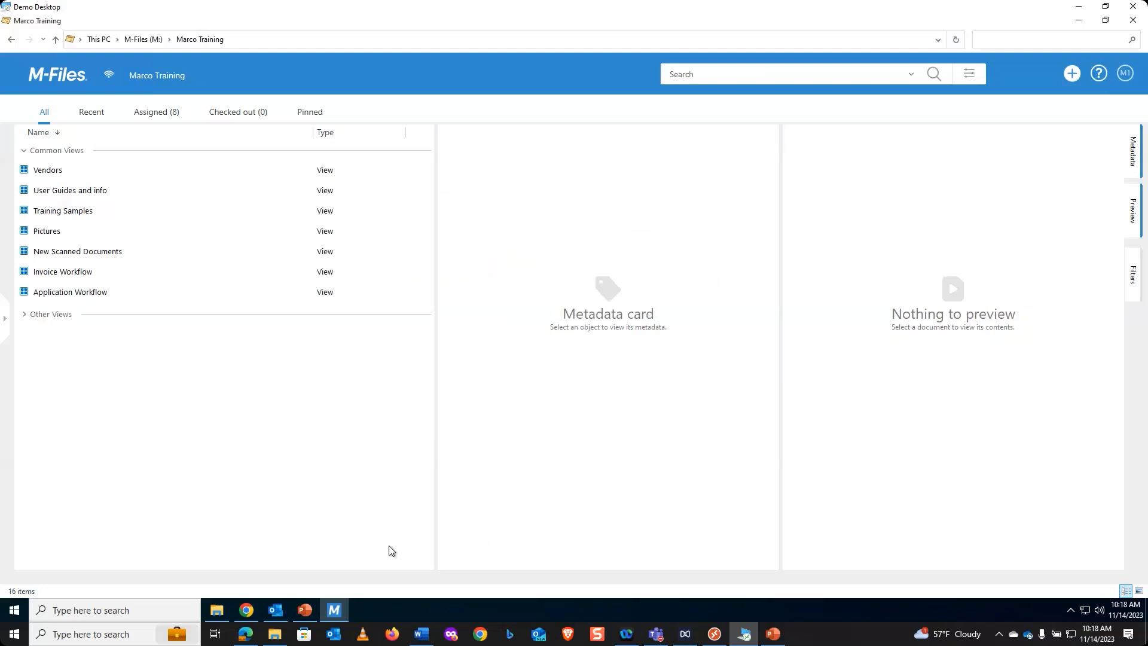
# - Switch to PowerPoint, start the slide show from the Question and Answer slide, and advance to the closing slide
pyautogui.click(305, 610)
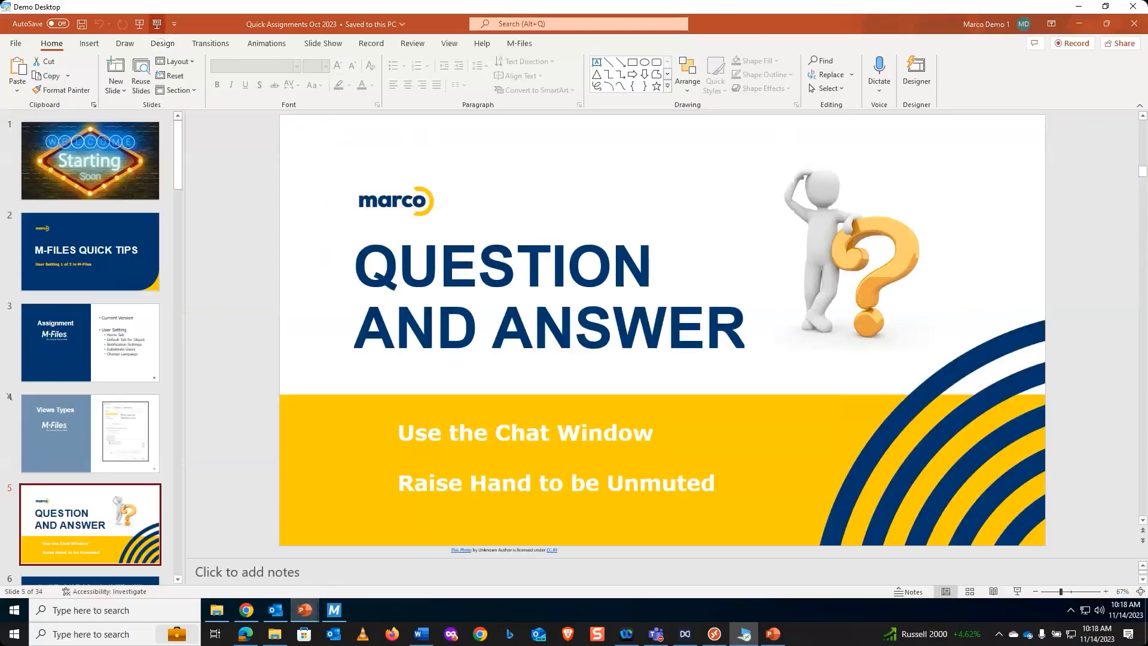
pyautogui.click(157, 24)
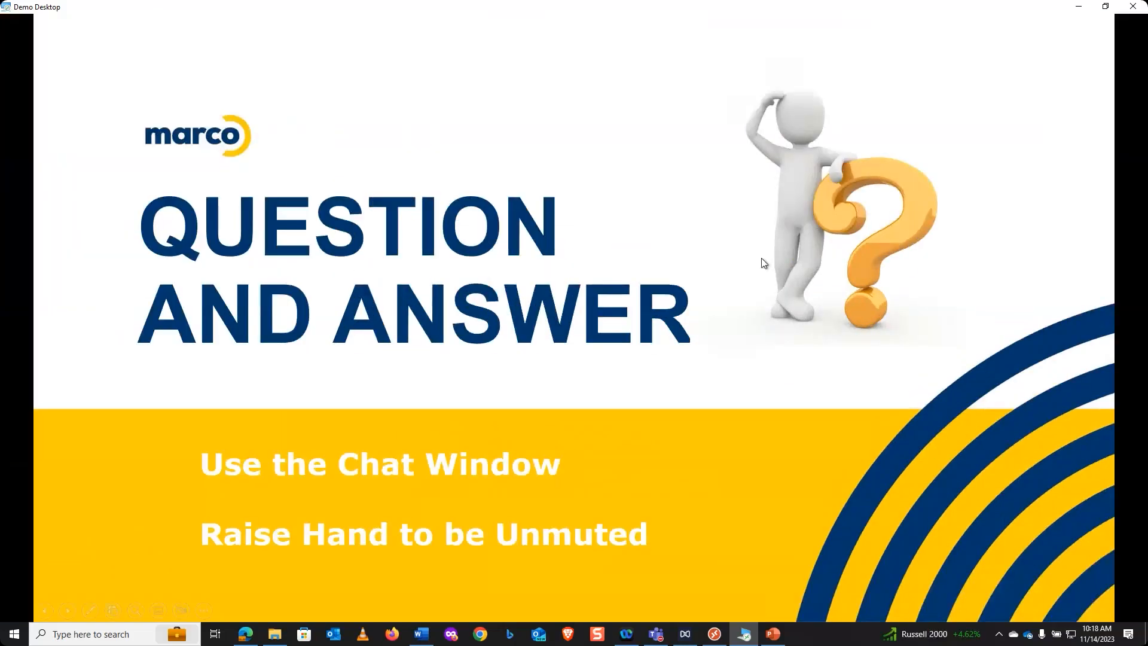
pyautogui.click(769, 307)
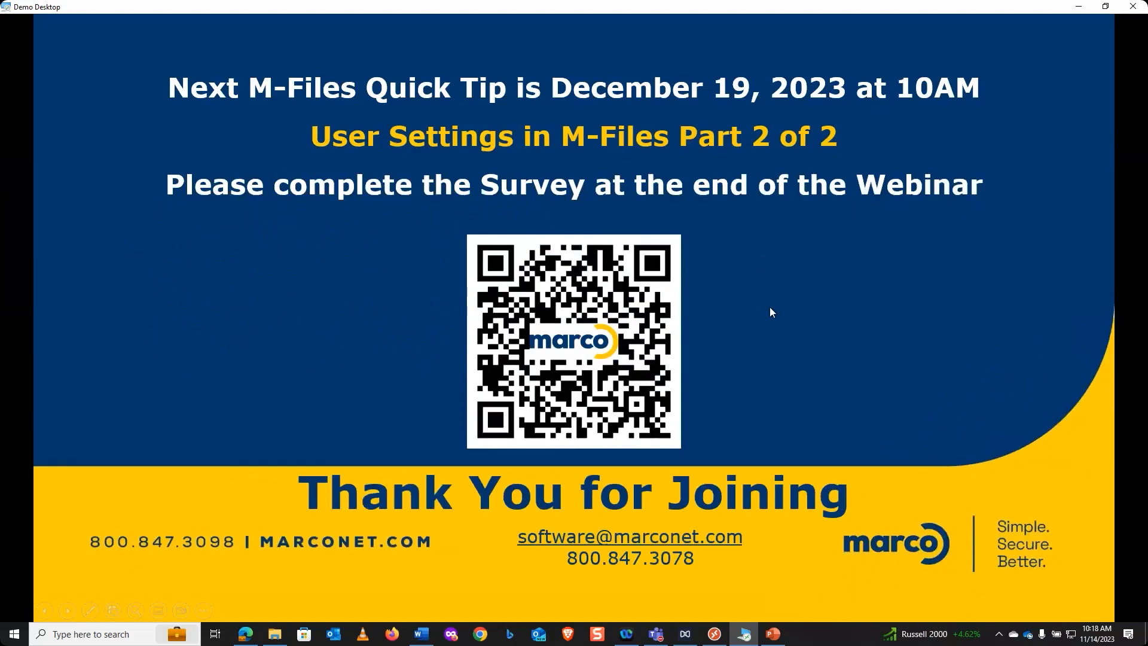